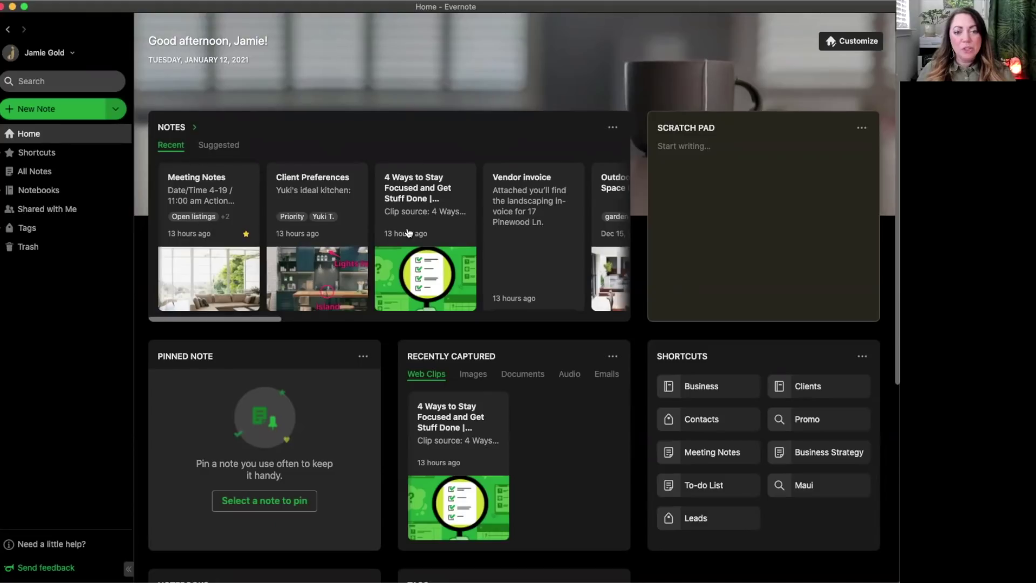
Switch the Home Notes widget to Suggested notes, browse them, then visit All Notes and return Home.
scroll(407, 233, right, 5)
scroll(330, 225, left, 5)
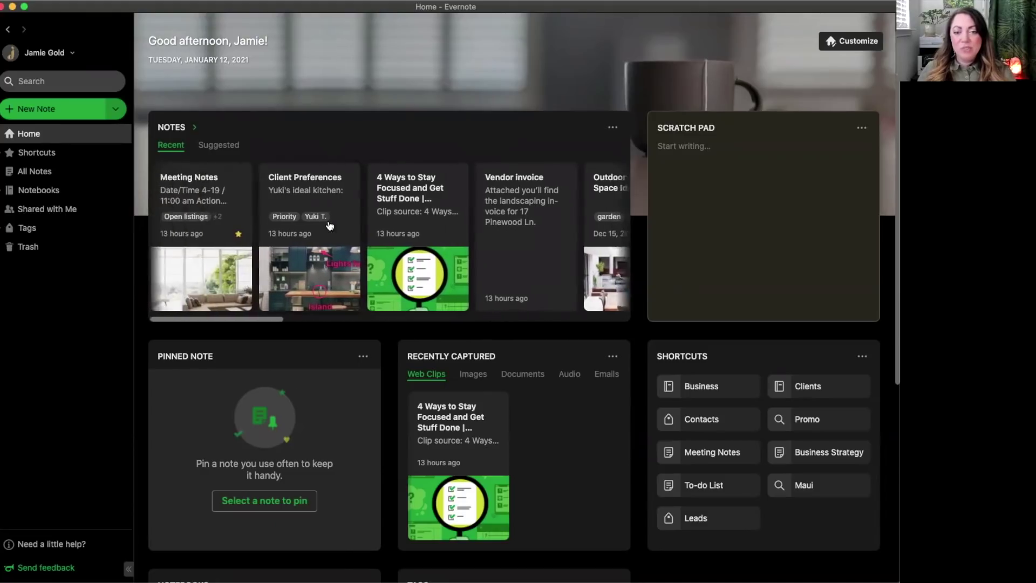
click(218, 144)
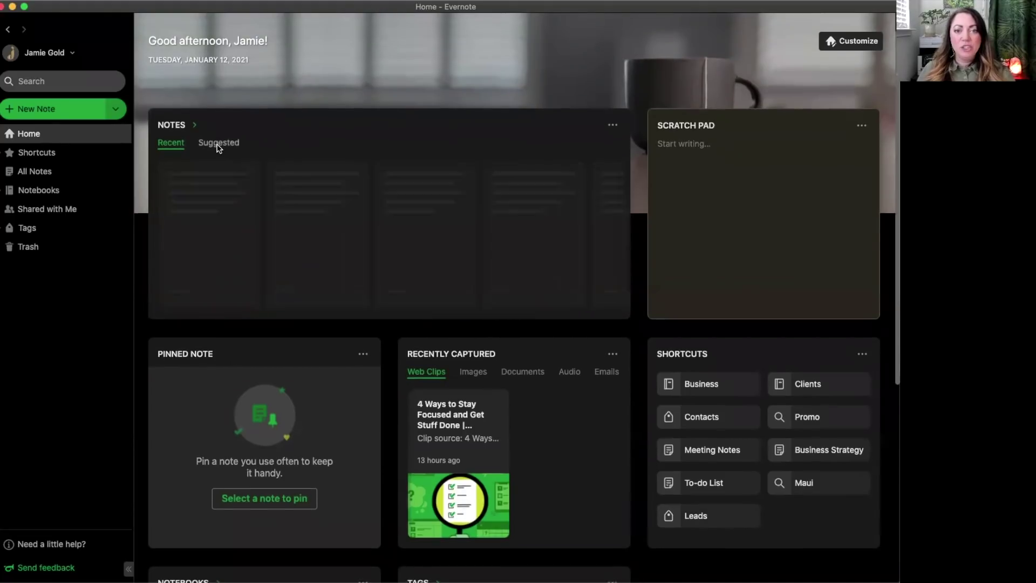
scroll(451, 212, right, 3)
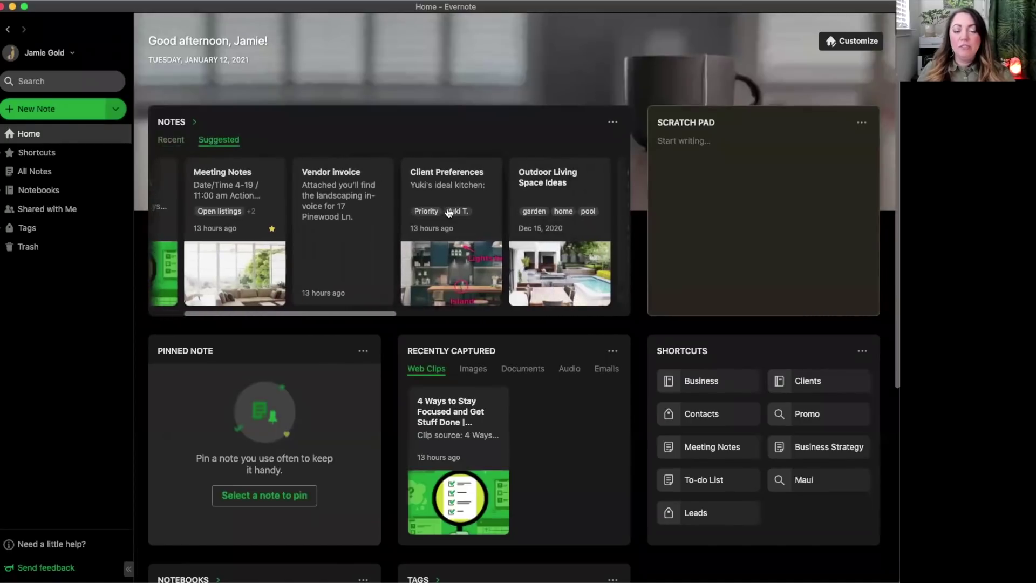
scroll(336, 195, left, 3)
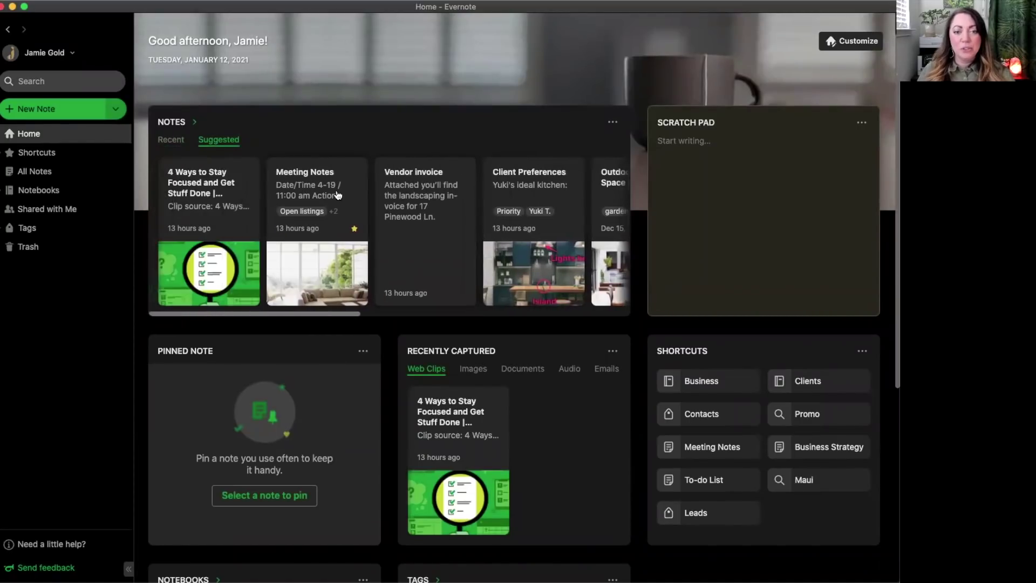
click(195, 126)
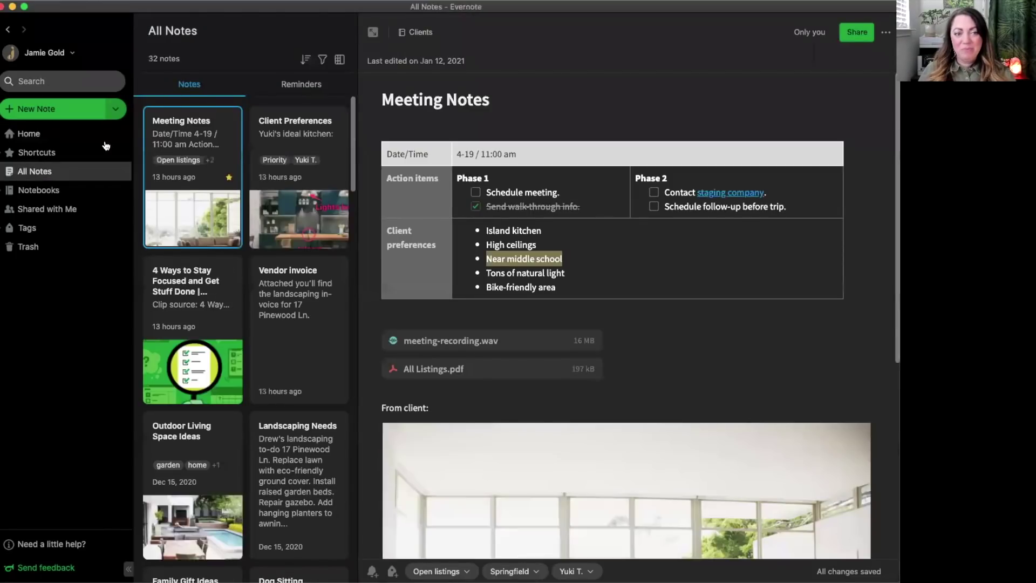
click(34, 133)
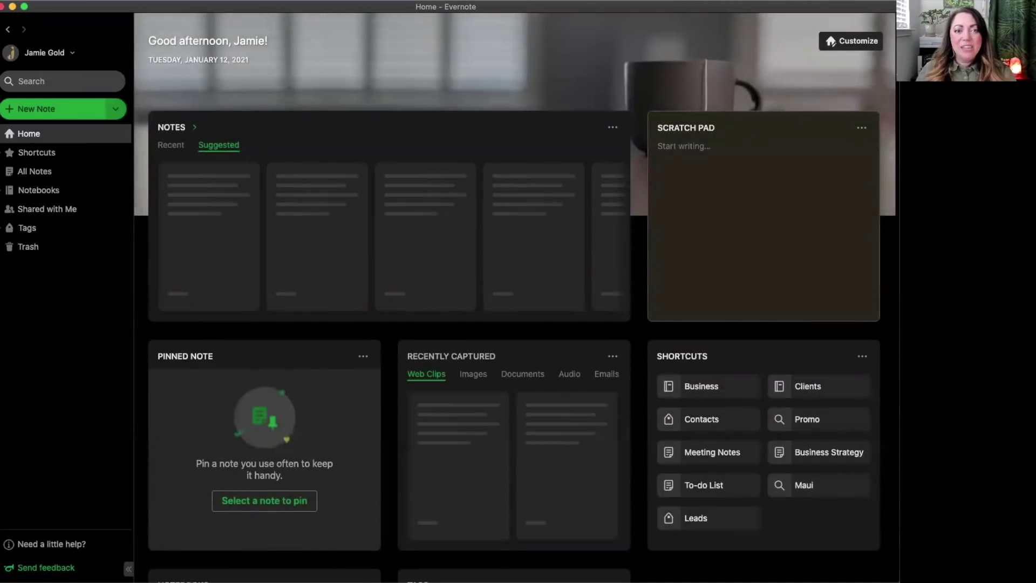
Paste three lines into the Scratch Pad and convert them into a new note.
click(707, 158)
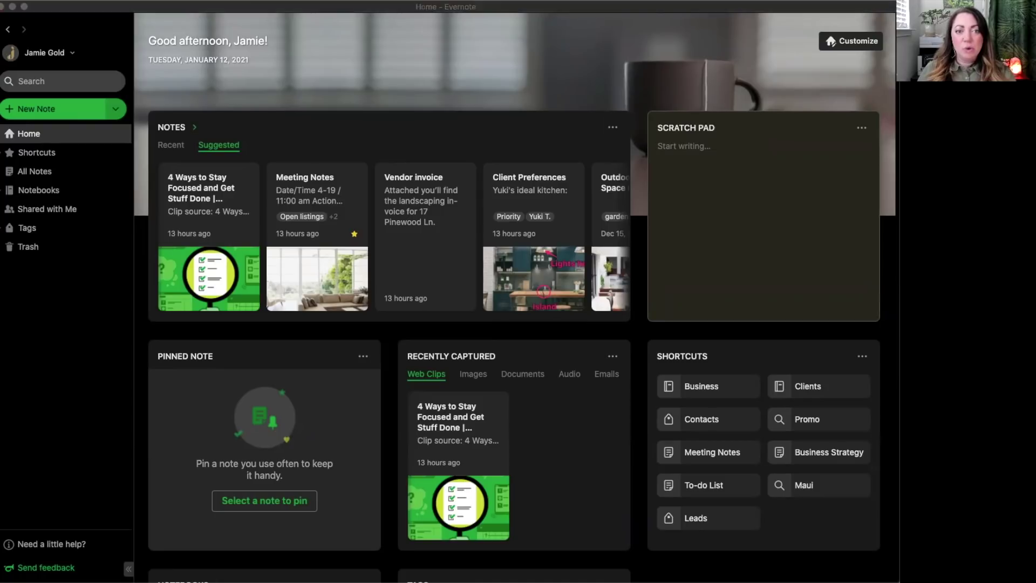
click(761, 207)
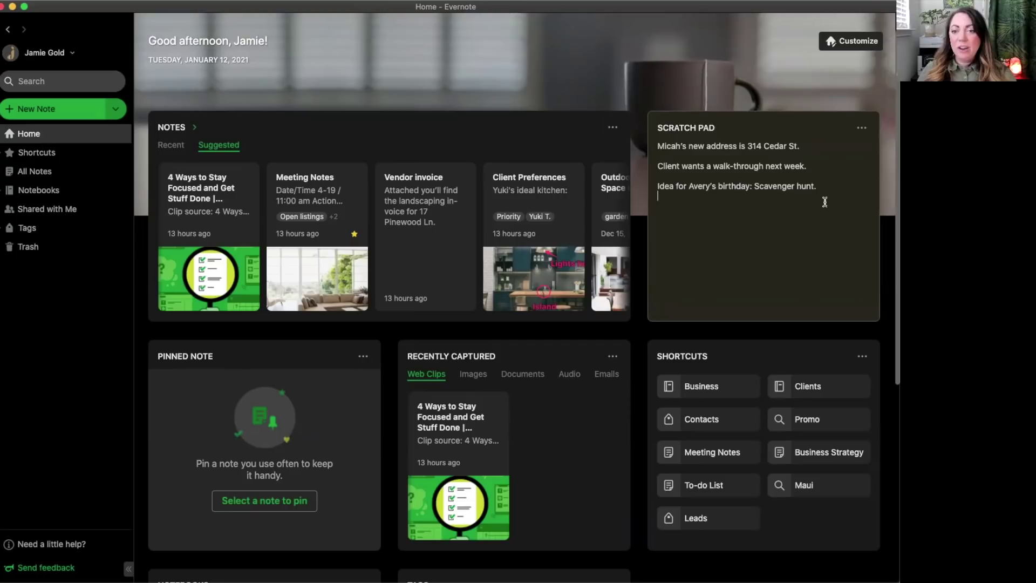
click(861, 130)
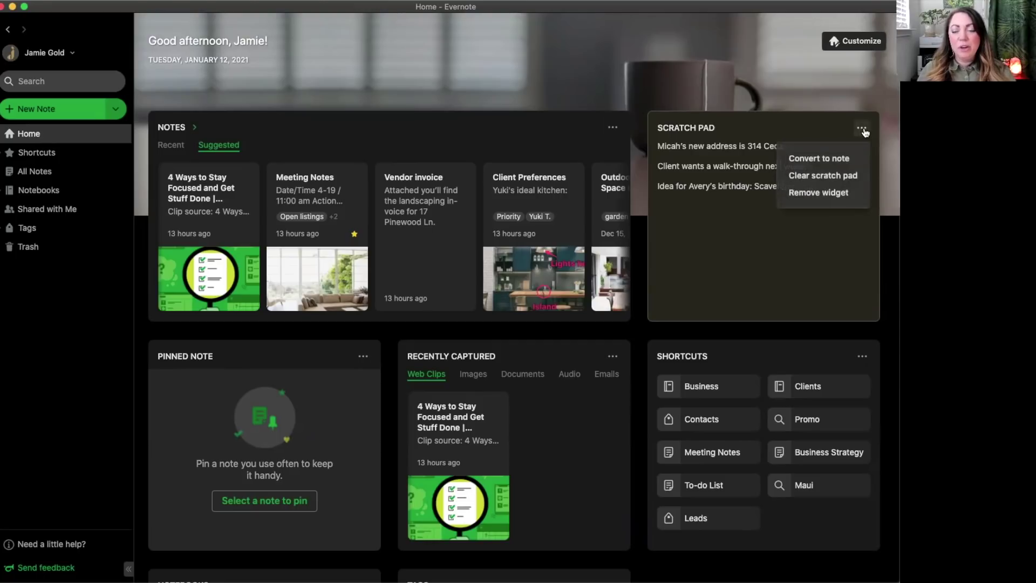
click(834, 158)
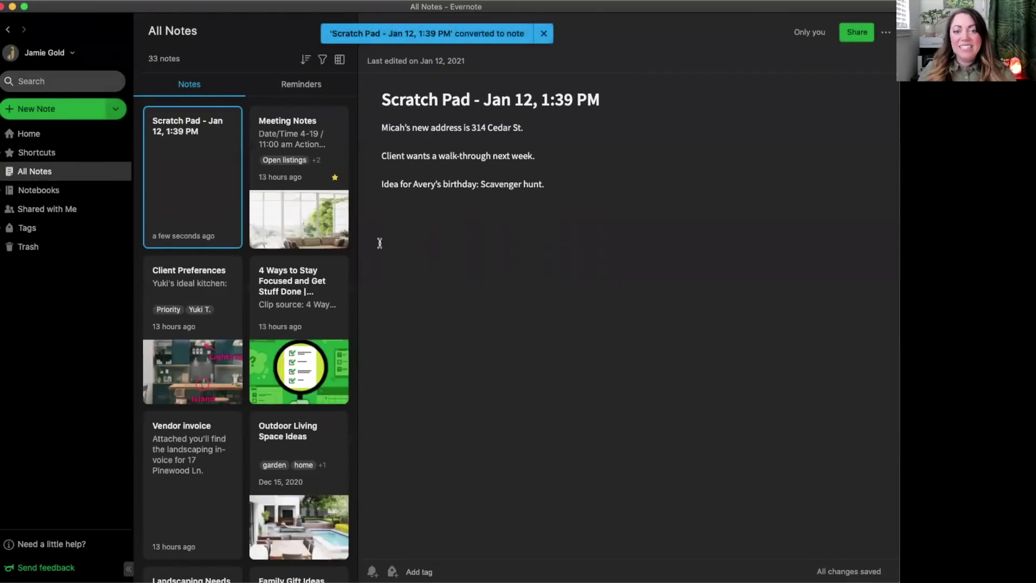
click(544, 34)
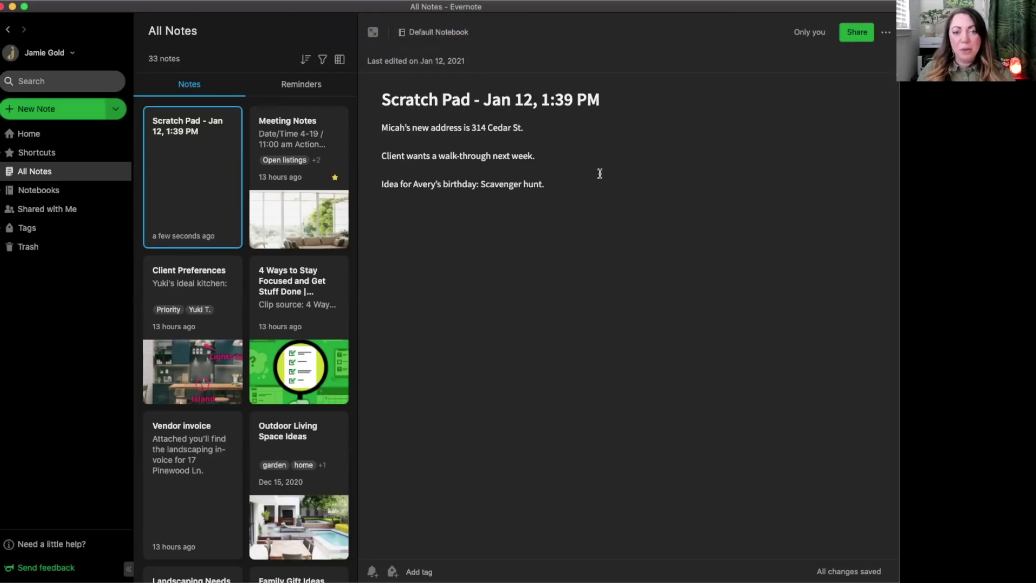
Go back to Home and clear everything from the Scratch Pad.
click(11, 134)
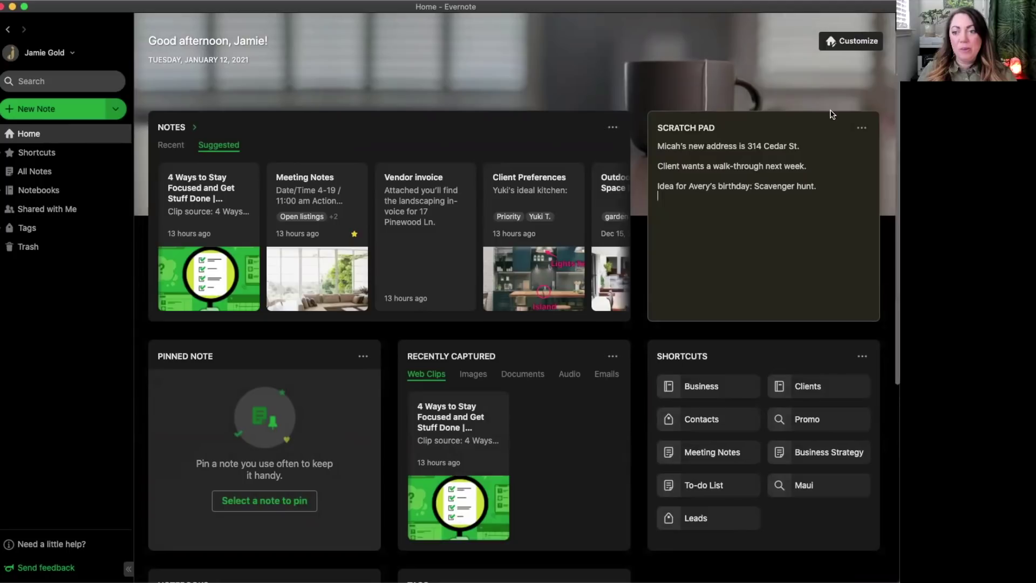
click(862, 129)
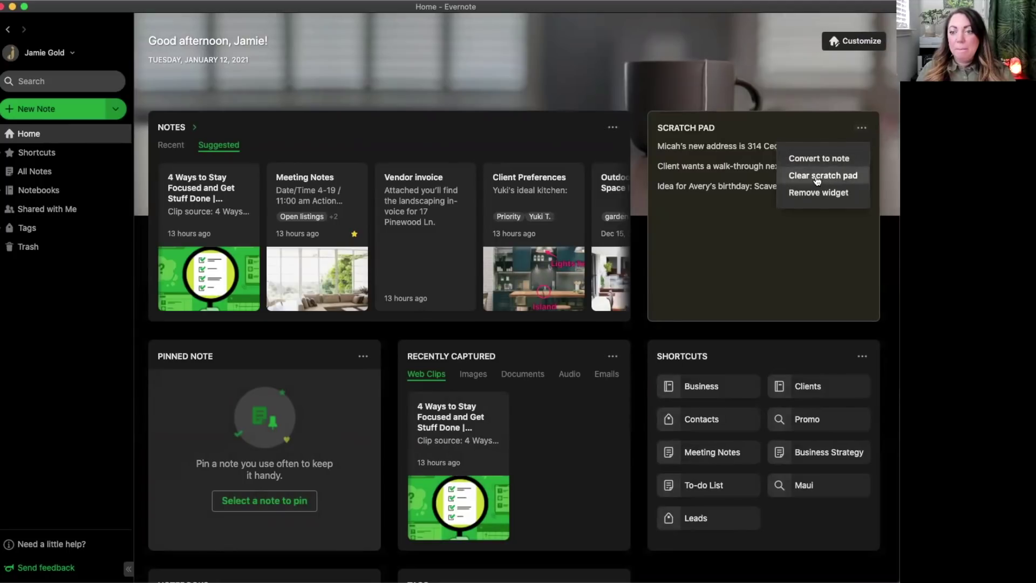
click(840, 178)
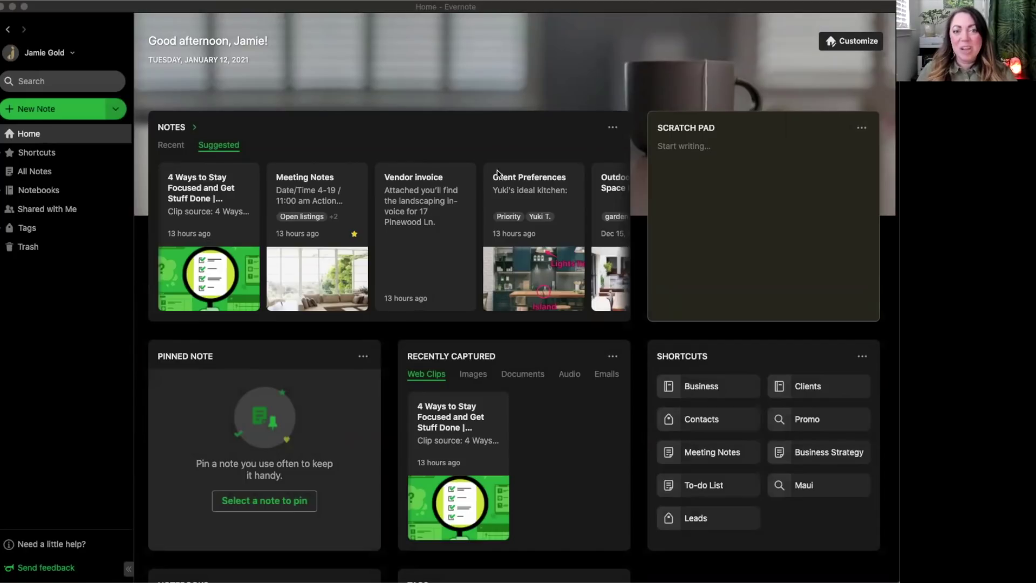
Cycle Recently Captured through Images, Documents, Audio and Emails, ending on Emails with the Vendor invoice.
scroll(513, 404, down, 1)
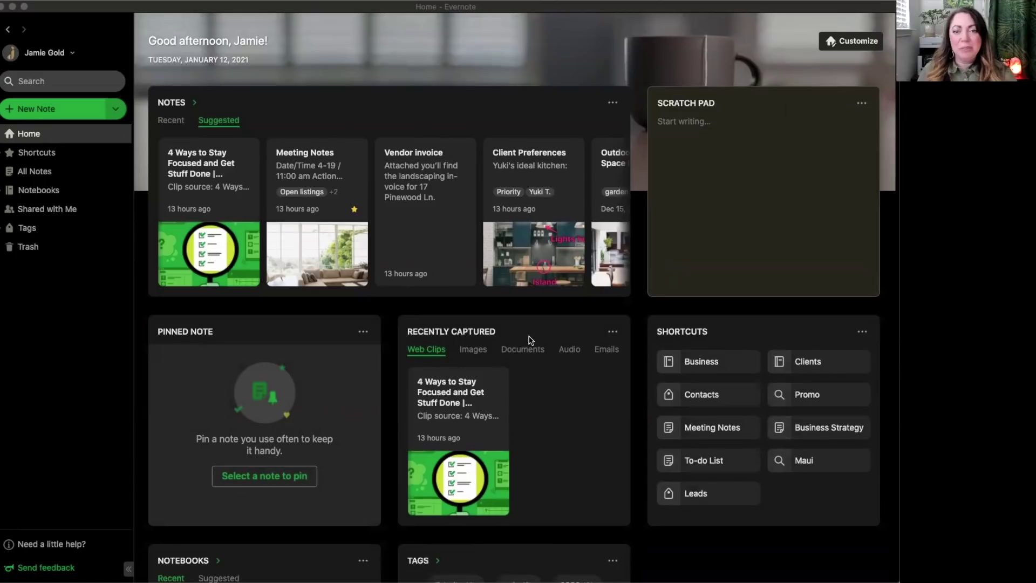
scroll(528, 339, down, 2)
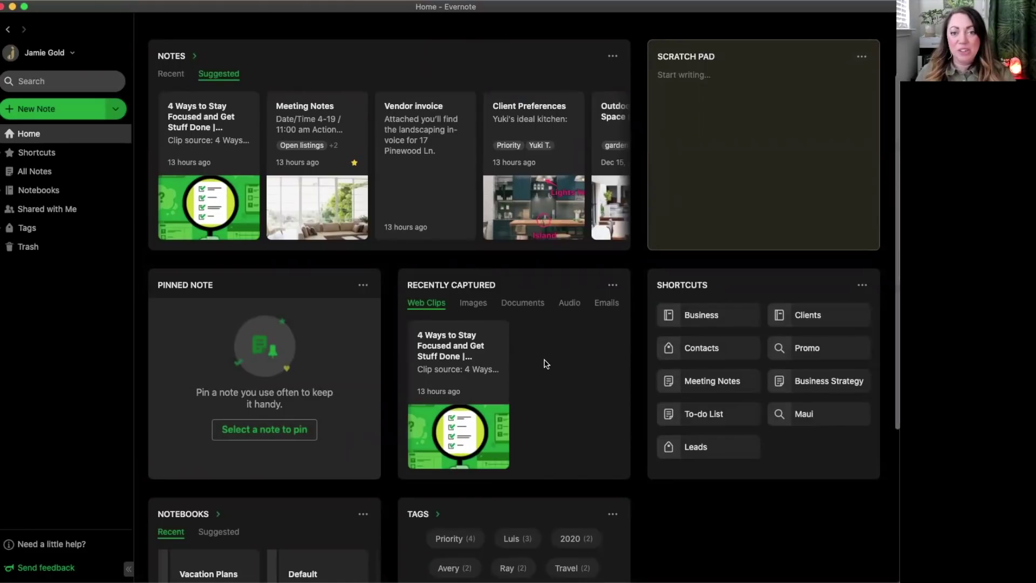
click(474, 305)
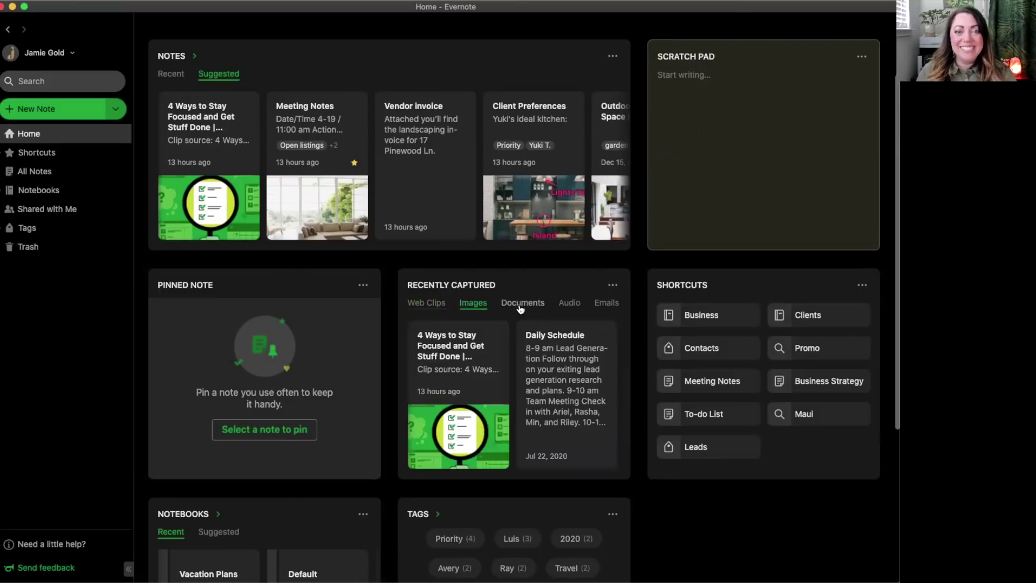
click(520, 309)
click(571, 306)
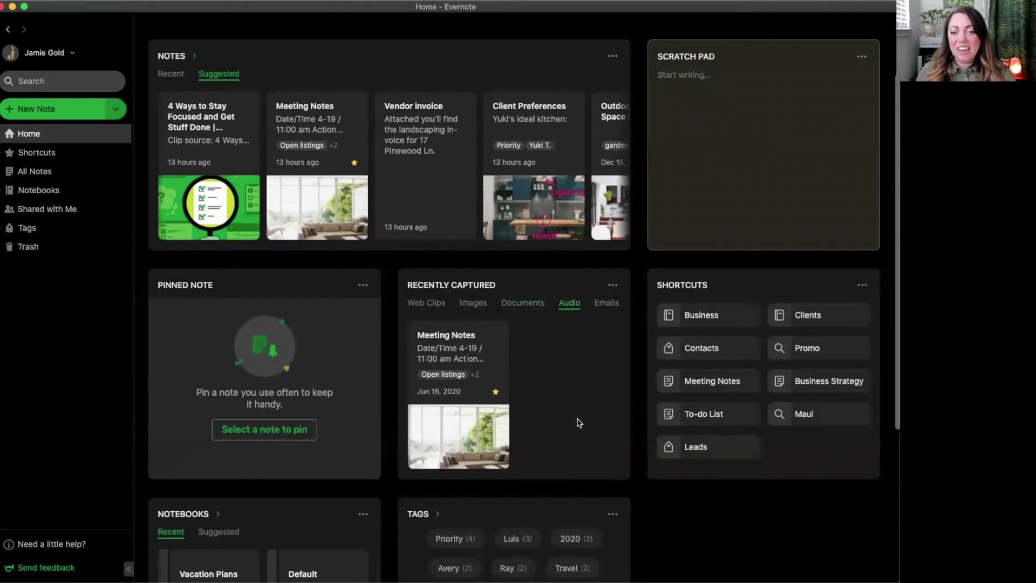
click(606, 303)
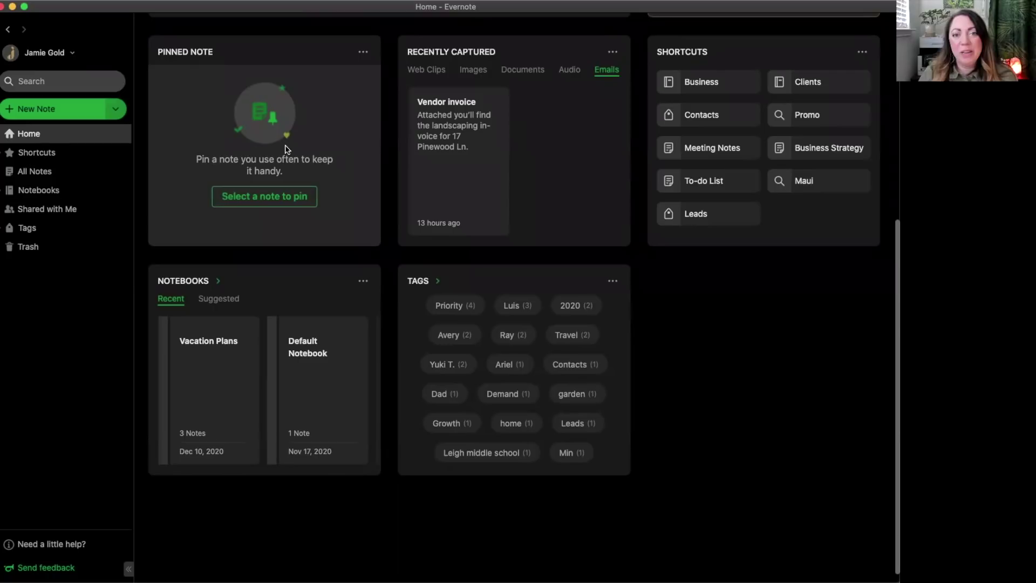
Search 'to' in the Pinned Note selector and pin the To-do List note to Home.
click(362, 55)
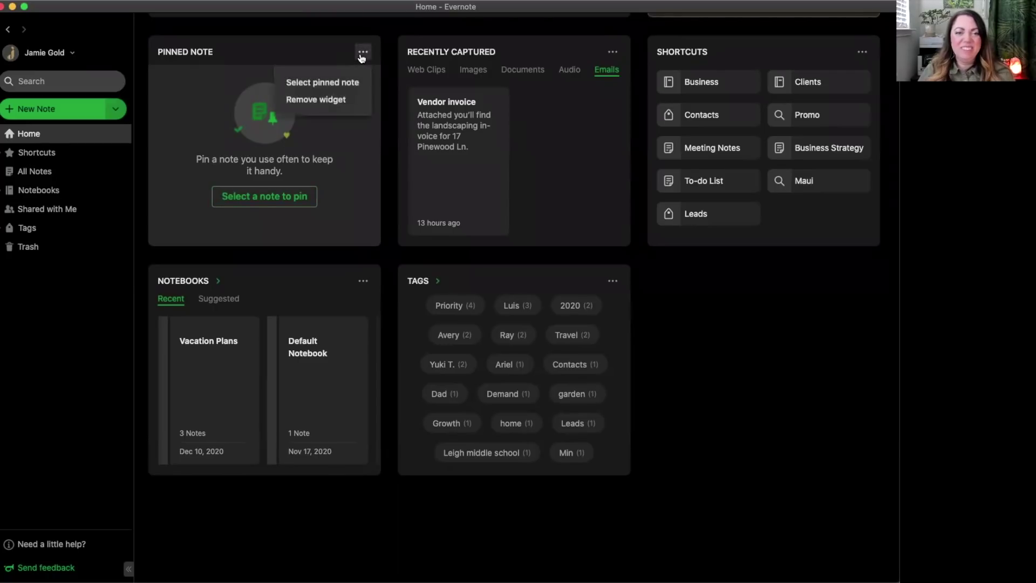
click(332, 87)
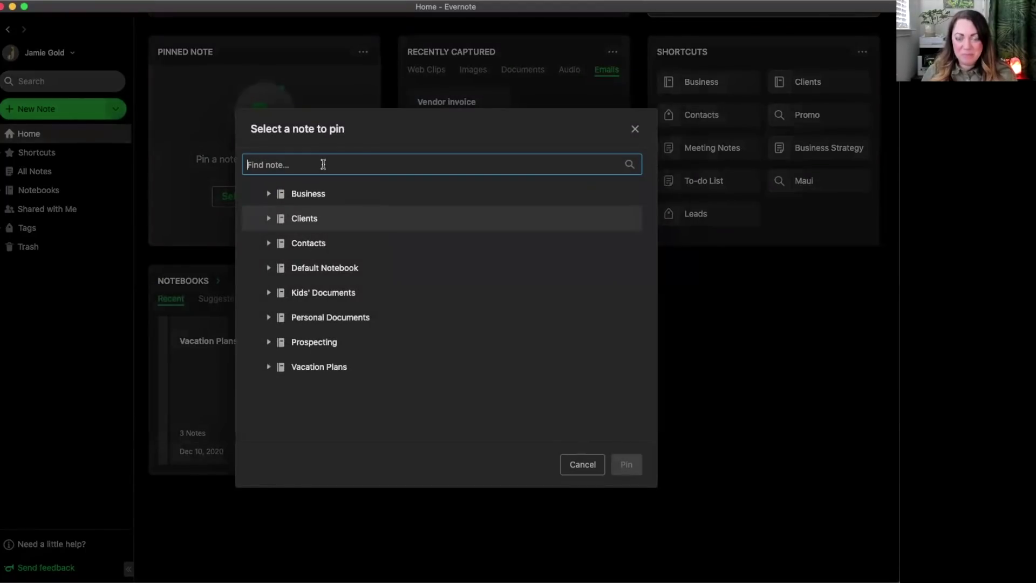
text(to do)
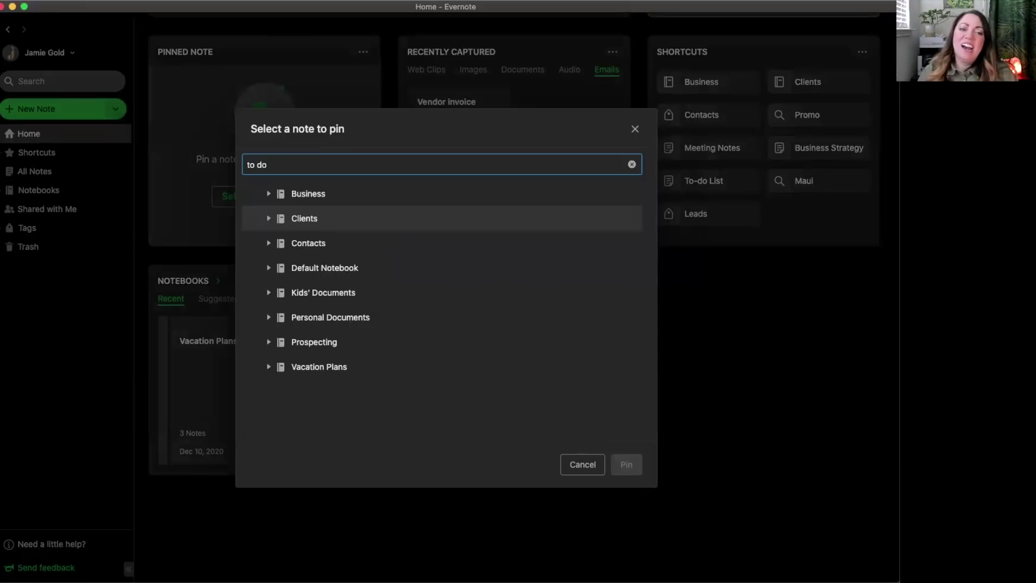
click(320, 245)
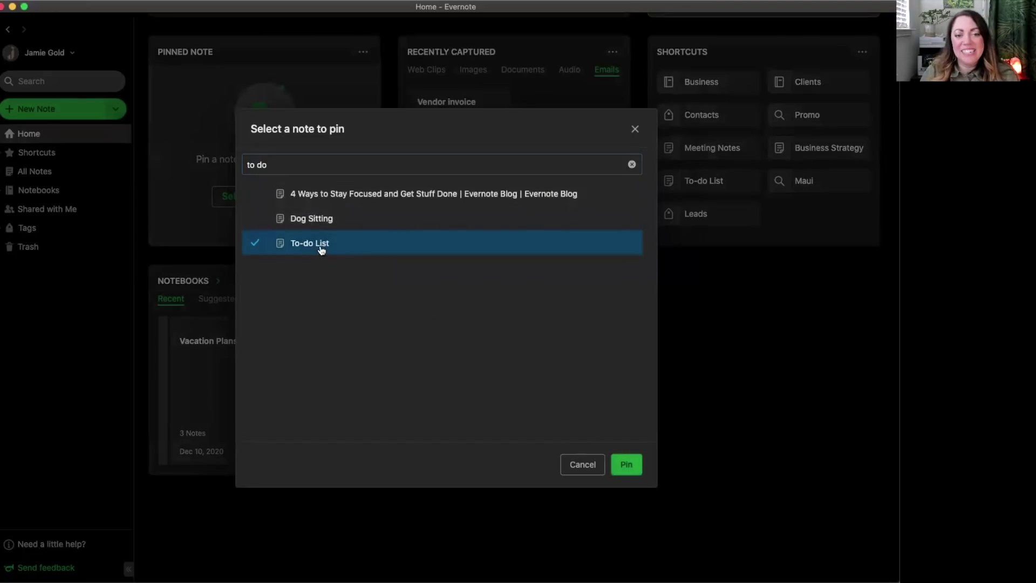
click(626, 464)
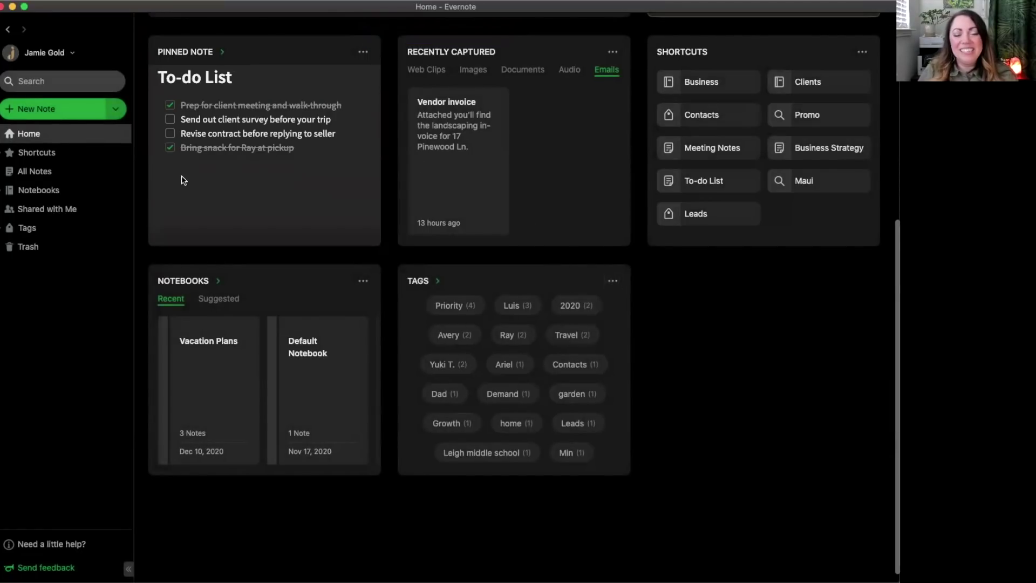
scroll(282, 199, up, 5)
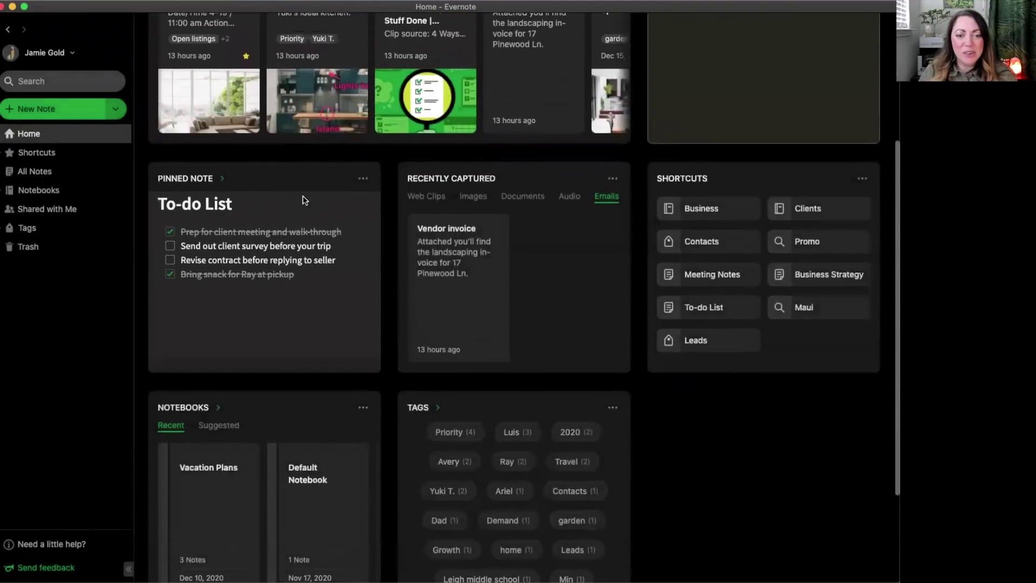
click(360, 180)
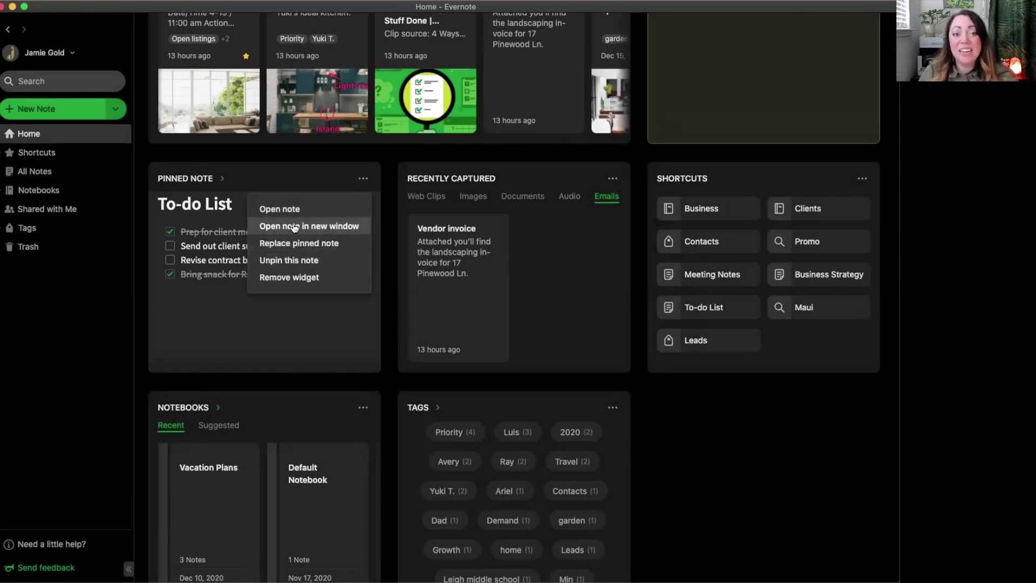
click(225, 181)
click(226, 181)
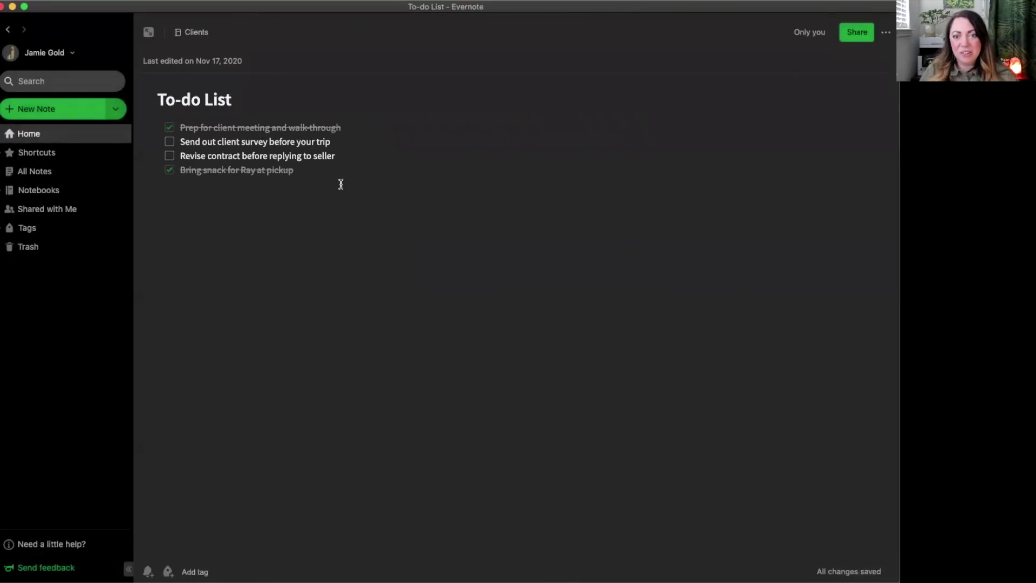
click(30, 139)
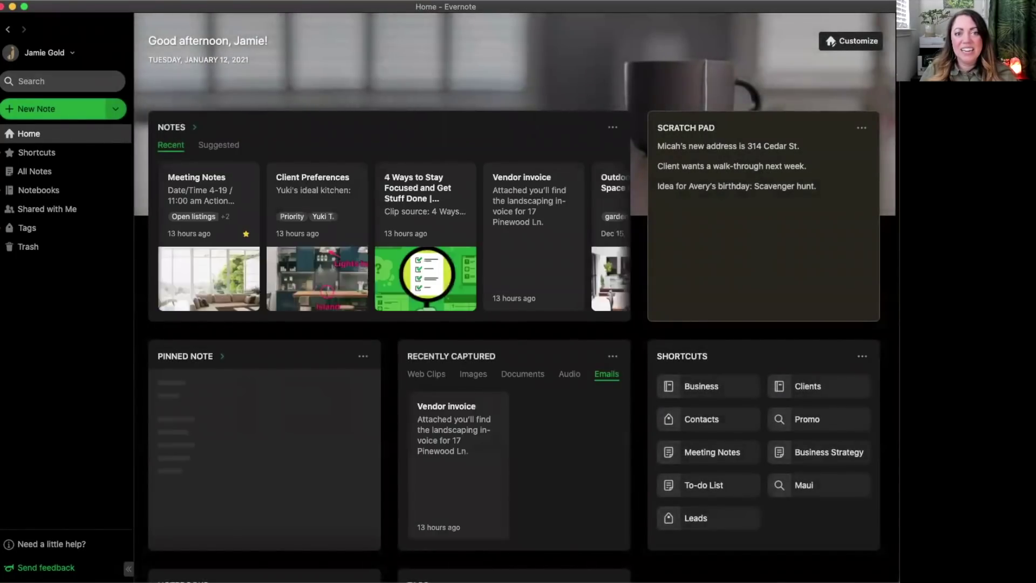
Switch the Notebooks widget from Recent to Suggested, showing Default Notebook and Clients.
scroll(419, 368, down, 1)
scroll(419, 368, down, 5)
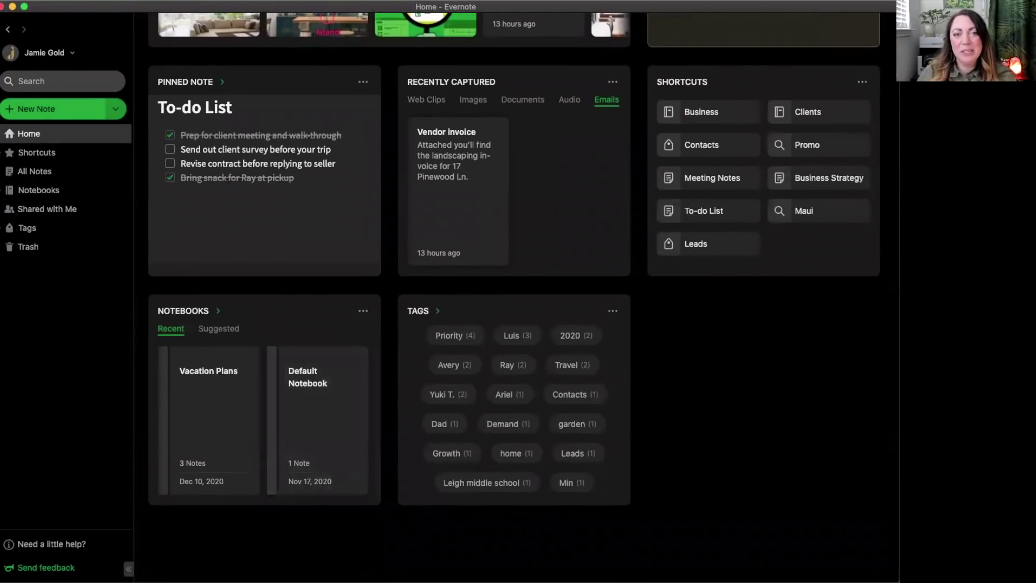
scroll(305, 394, right, 2)
scroll(319, 395, left, 2)
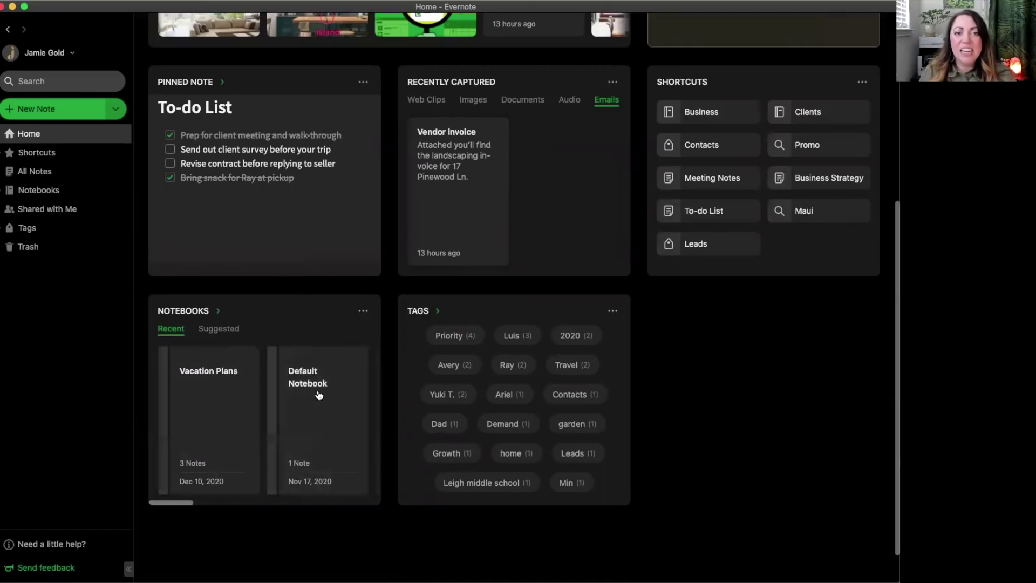
scroll(318, 395, right, 1)
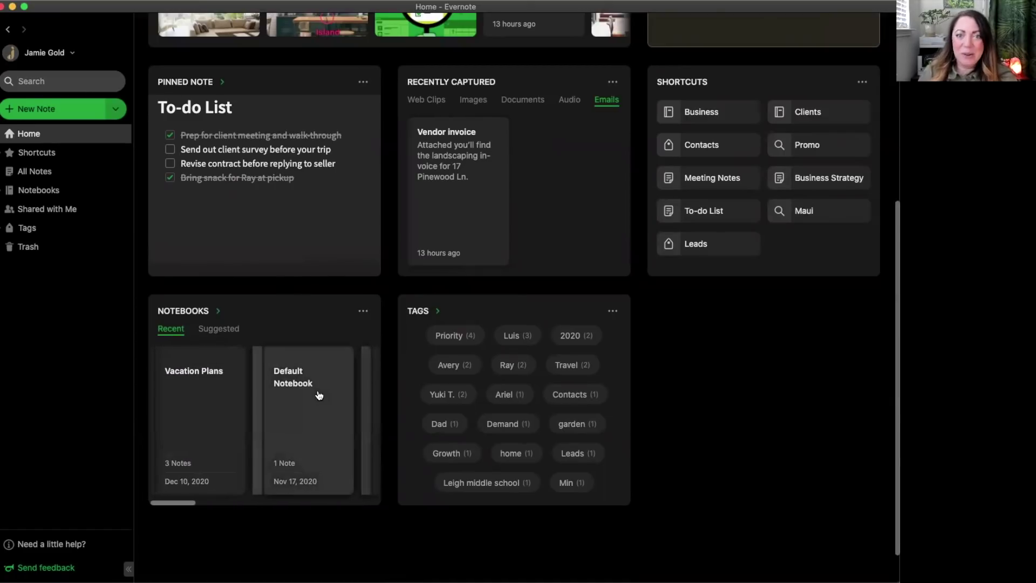
click(215, 329)
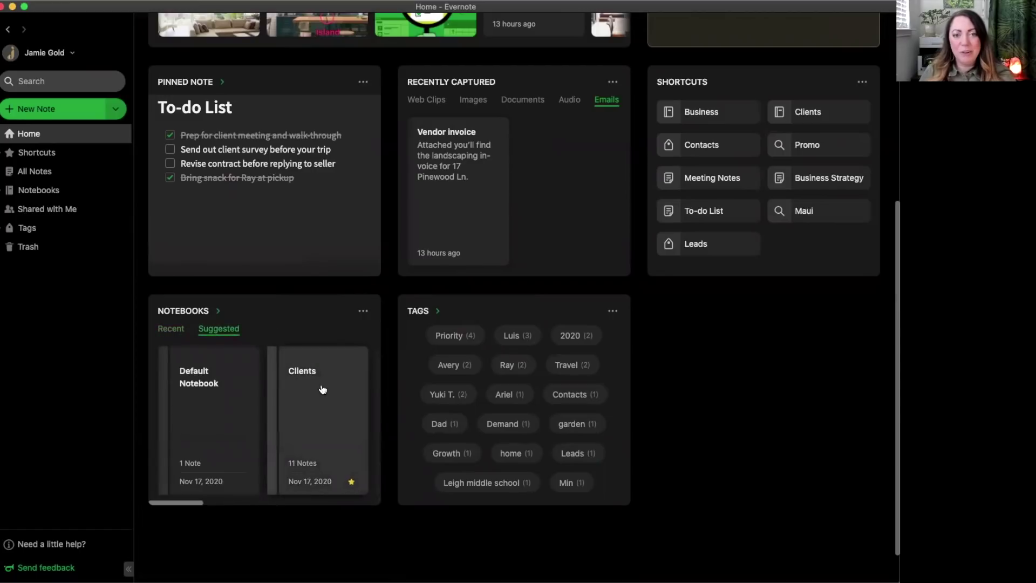
scroll(325, 388, right, 2)
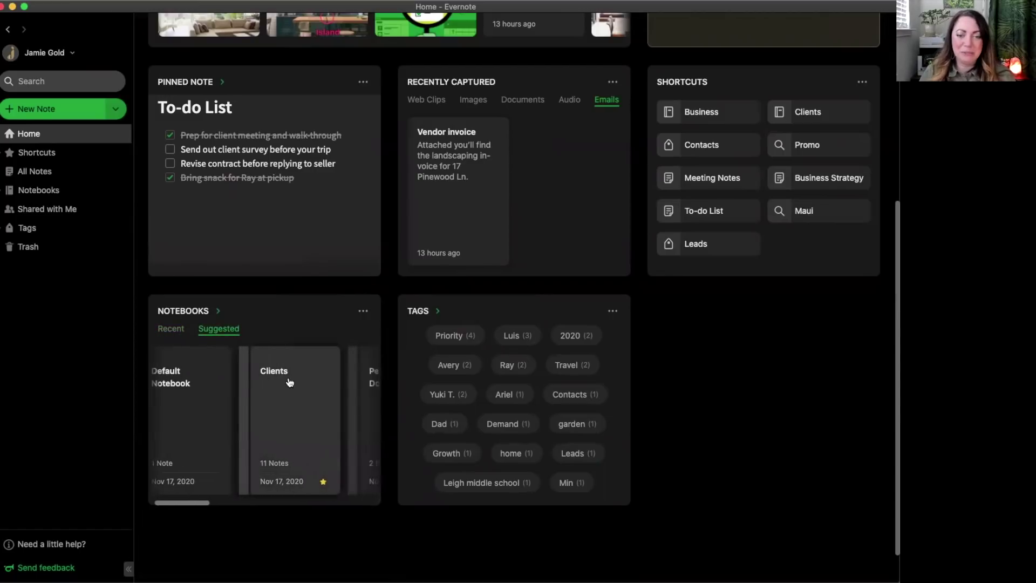
scroll(289, 383, left, 2)
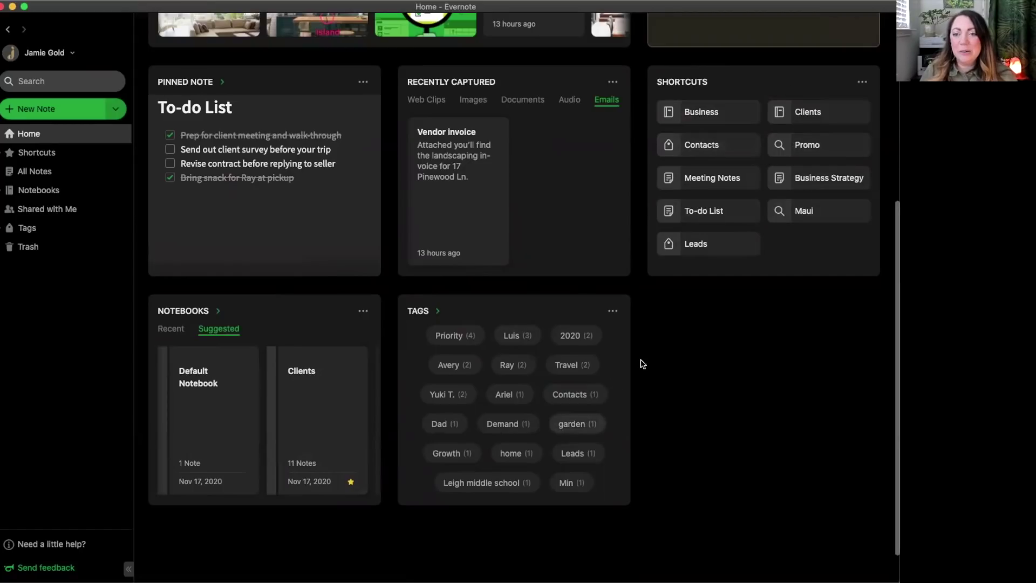
click(711, 116)
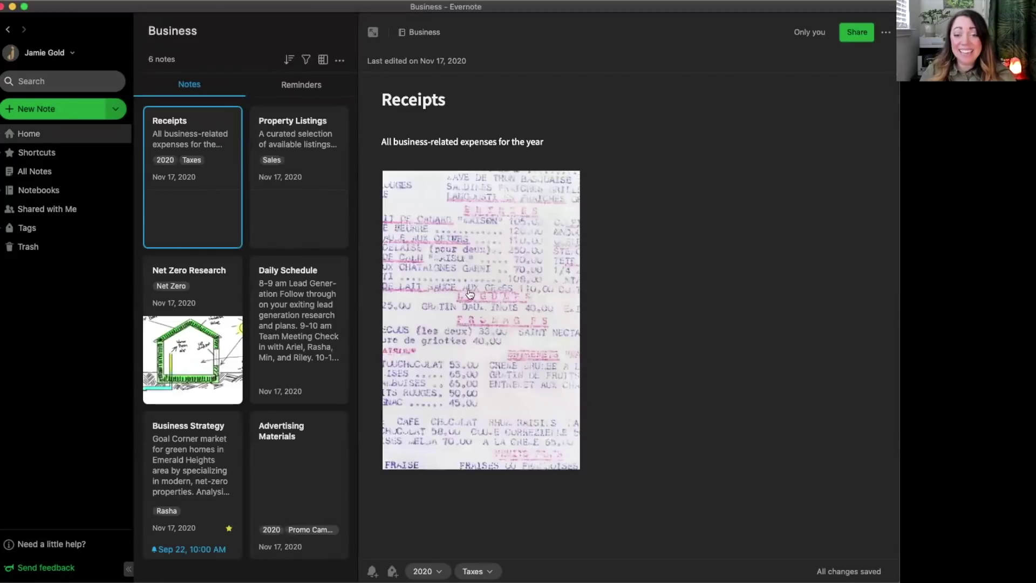
click(20, 135)
scroll(590, 468, down, 3)
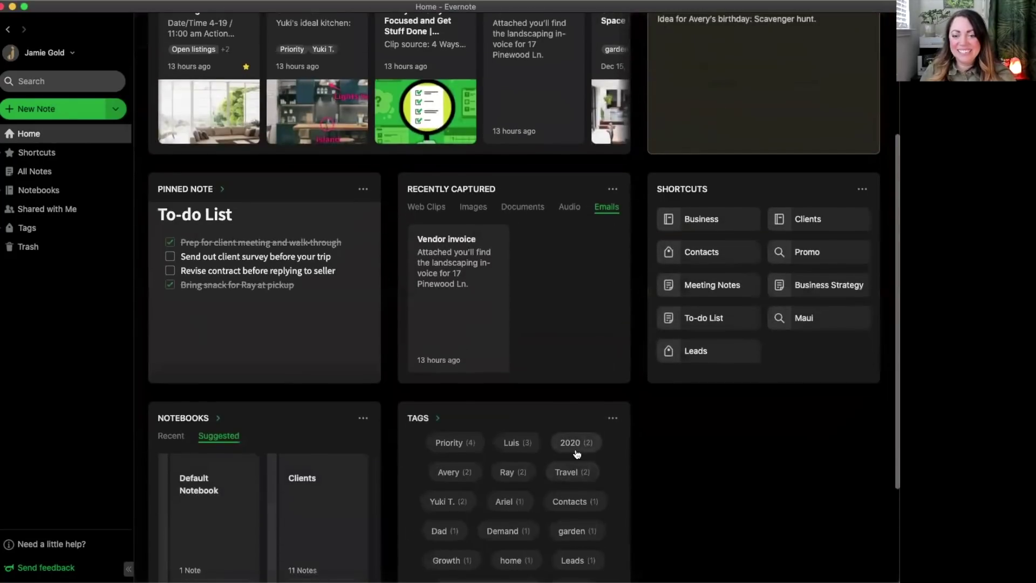
click(574, 442)
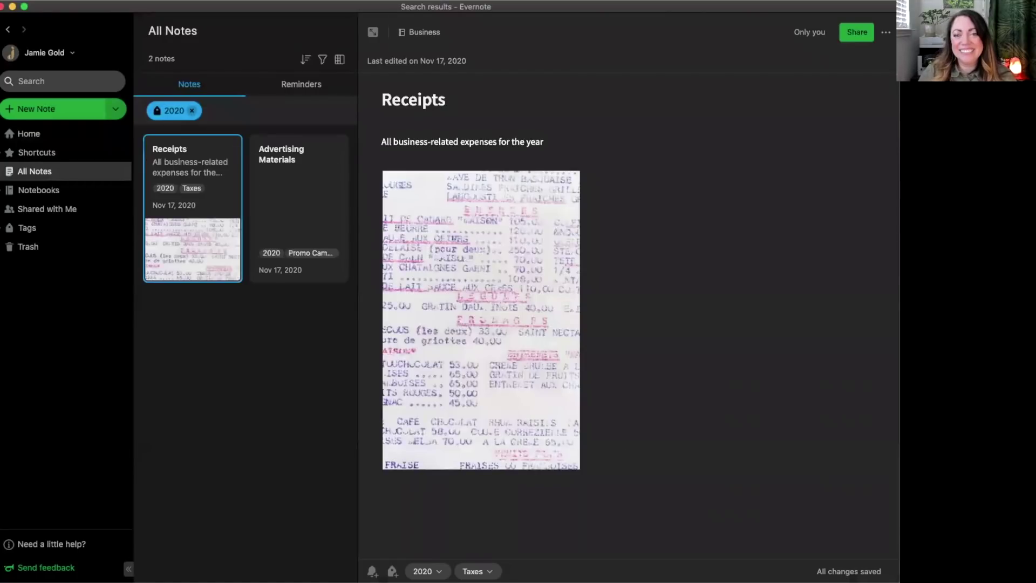
click(39, 136)
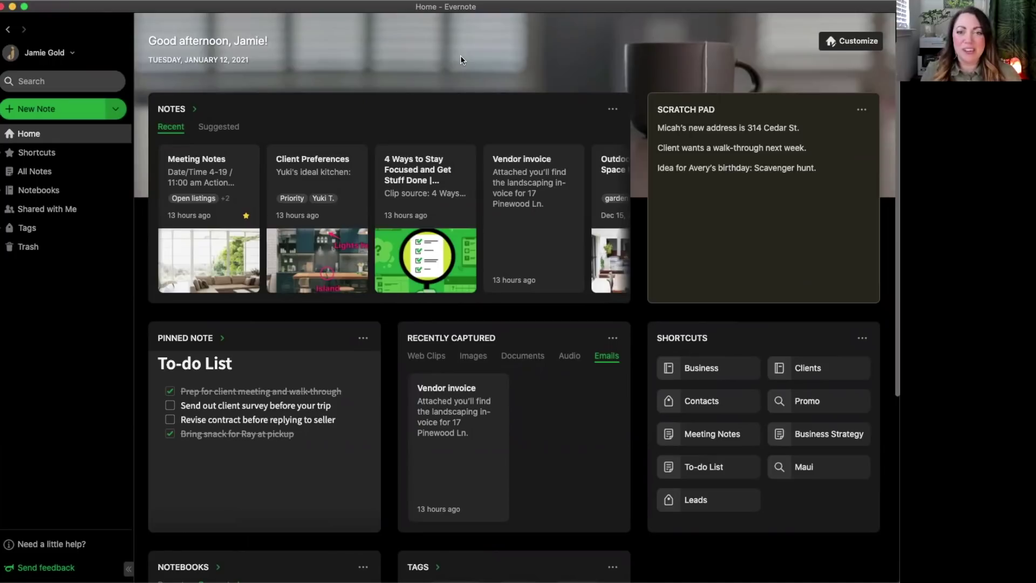
In Customize mode, remove the Recently Captured widget and widen the Scratch Pad to medium size.
click(855, 45)
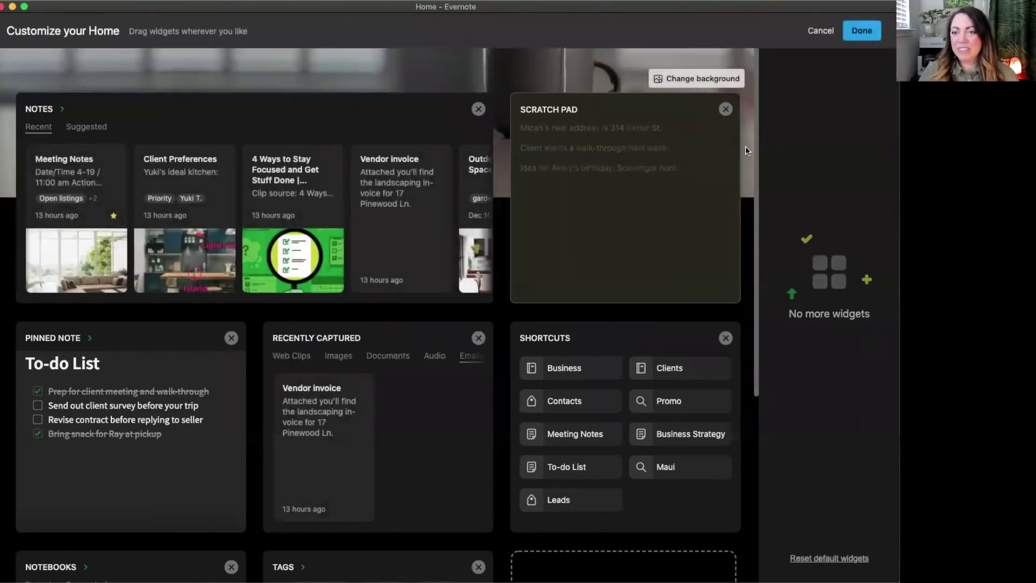
mouse_move(726, 112)
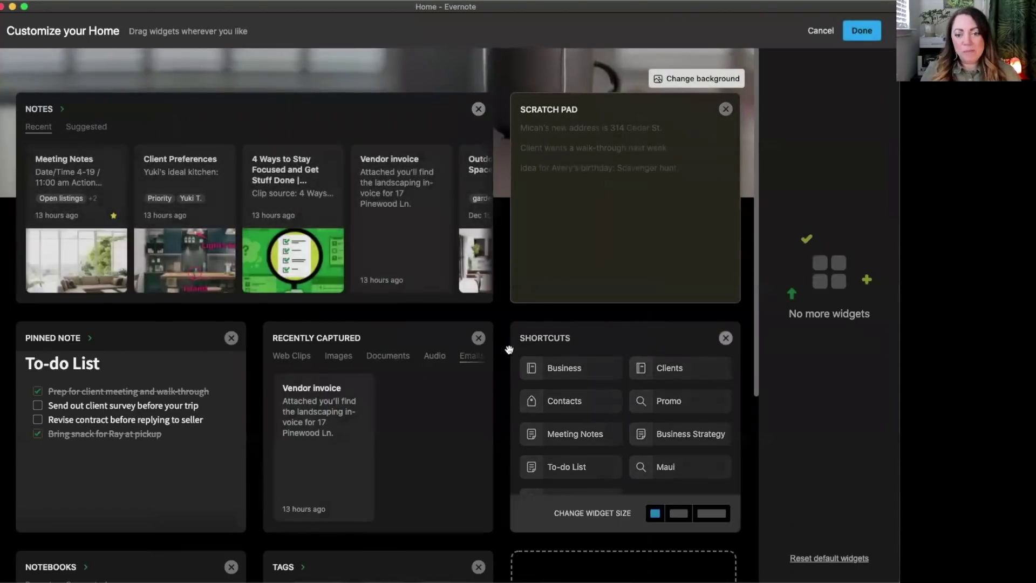
click(478, 338)
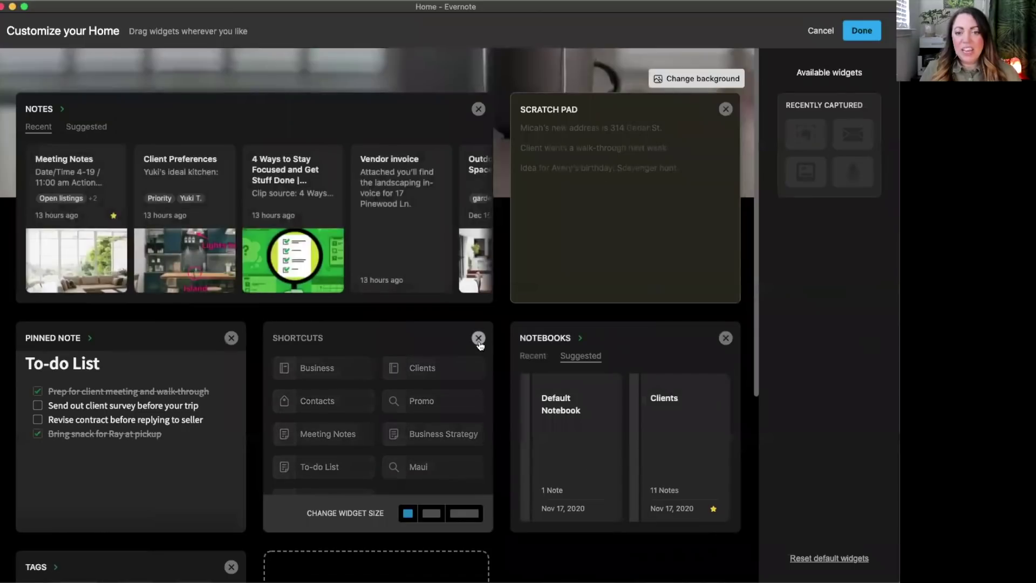
mouse_move(643, 173)
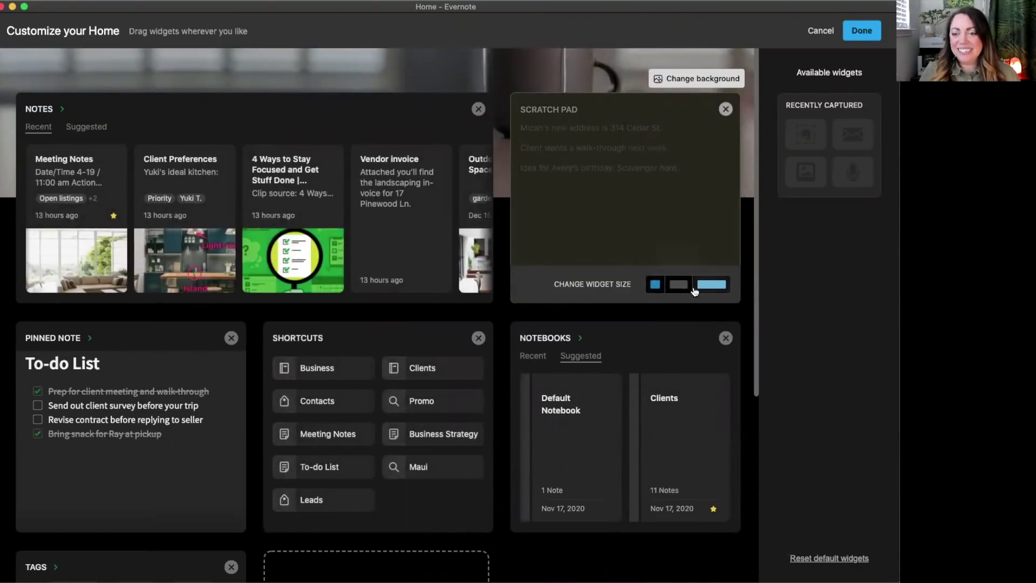
click(676, 289)
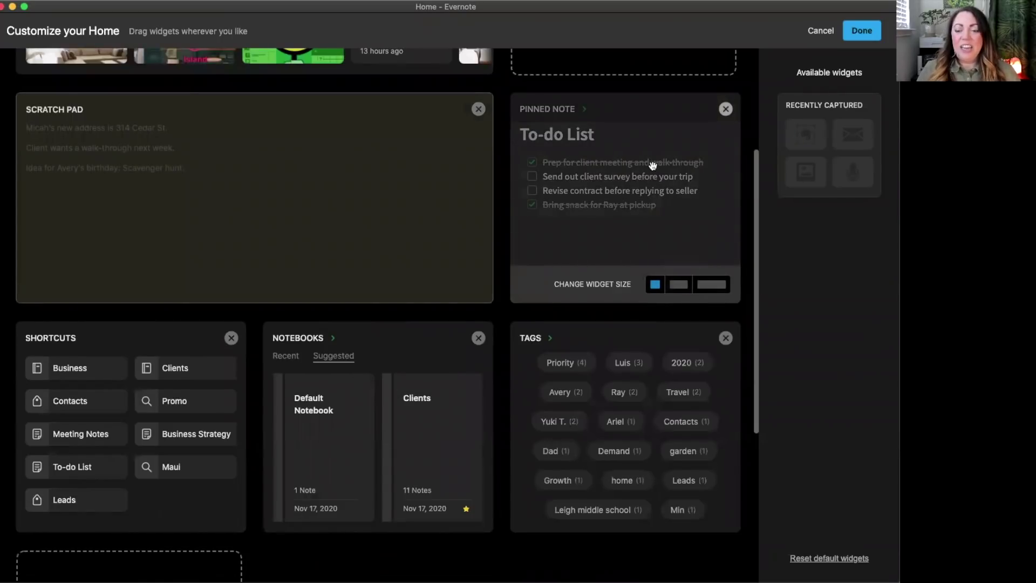
Move Pinned Note beside Notes without pinning a note, and re-add Recently Captured in the last slot.
scroll(650, 168, up, 3)
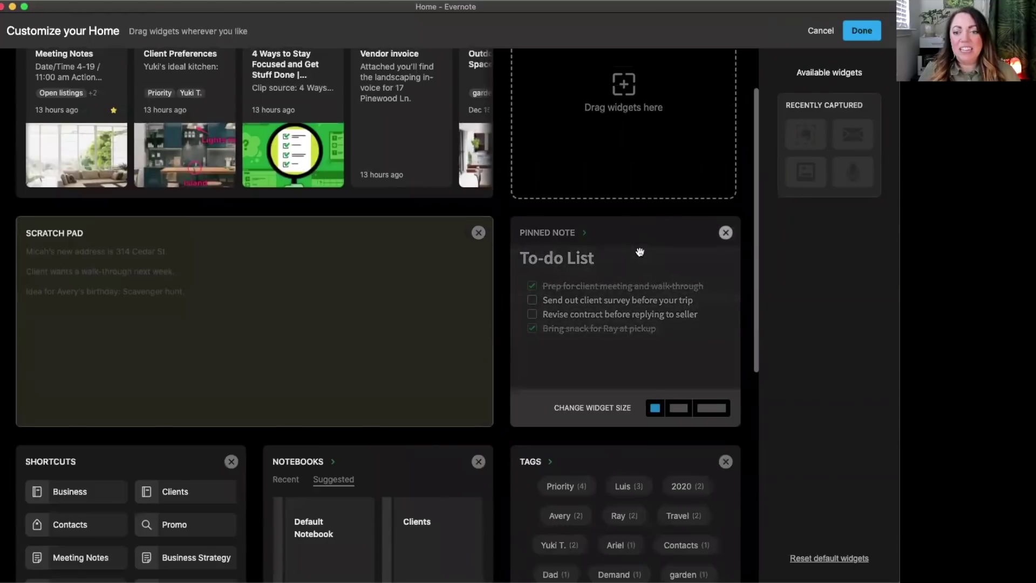
drag(638, 250, 637, 115)
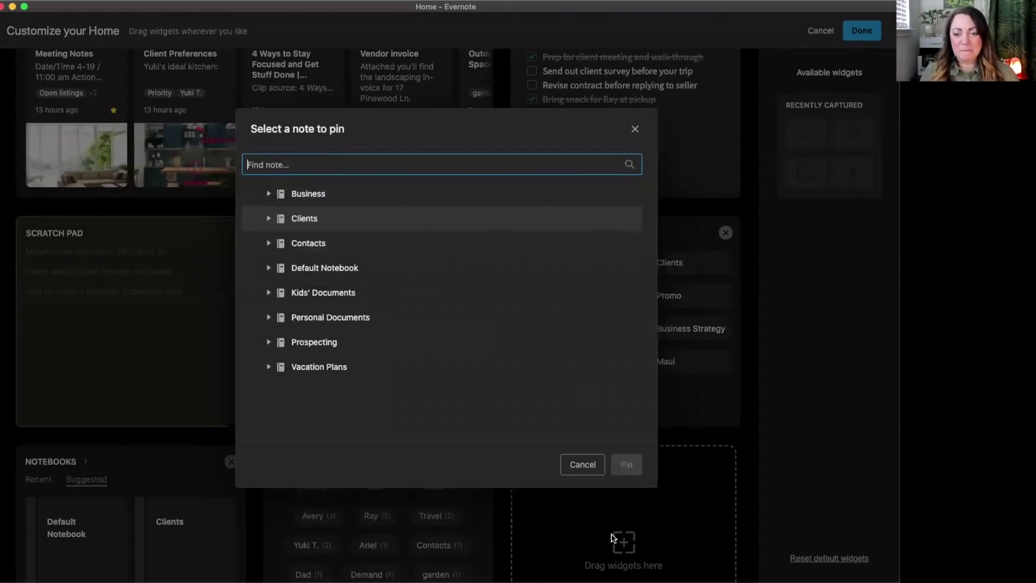
click(590, 472)
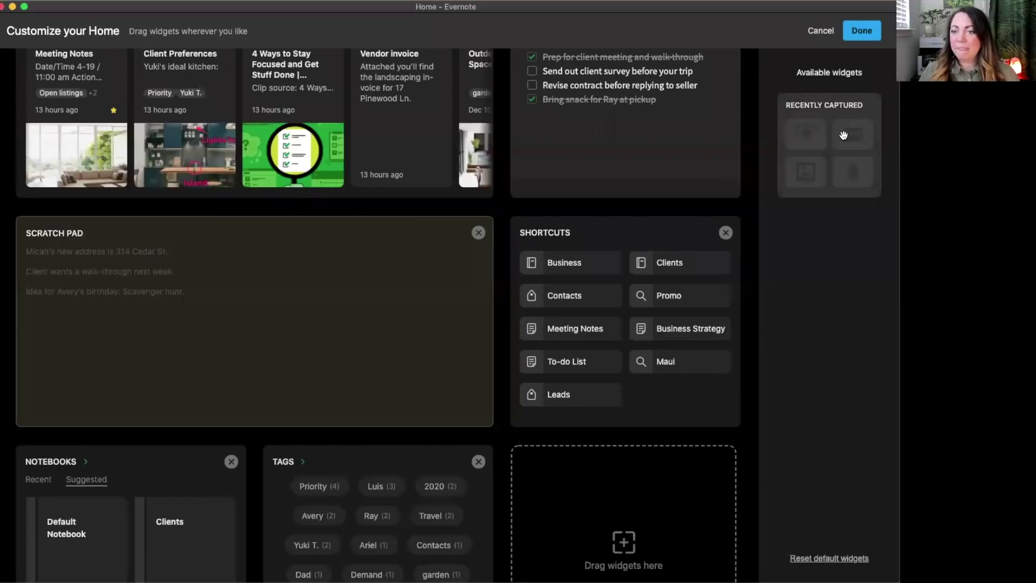
drag(844, 135, 658, 527)
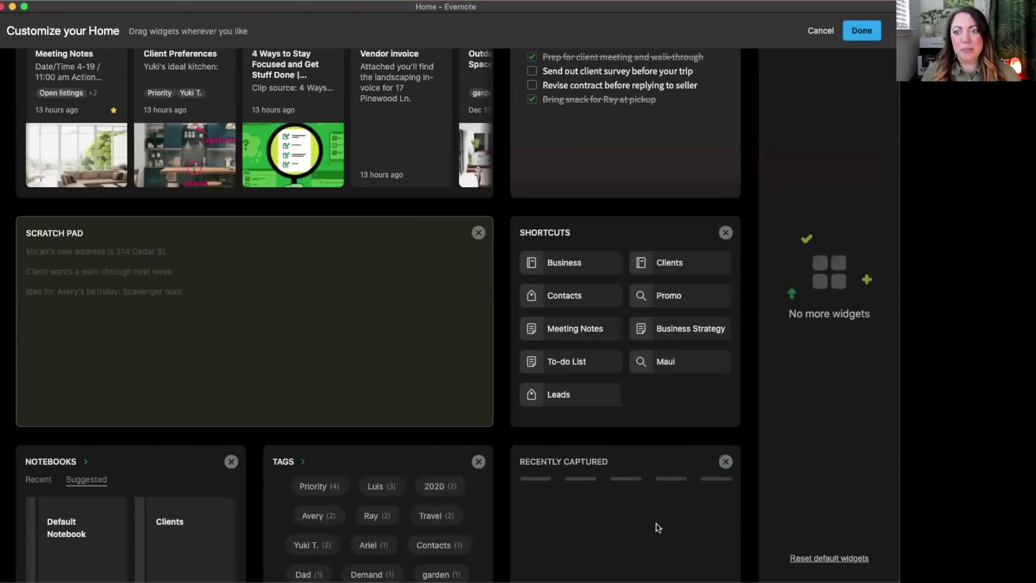
mouse_move(667, 351)
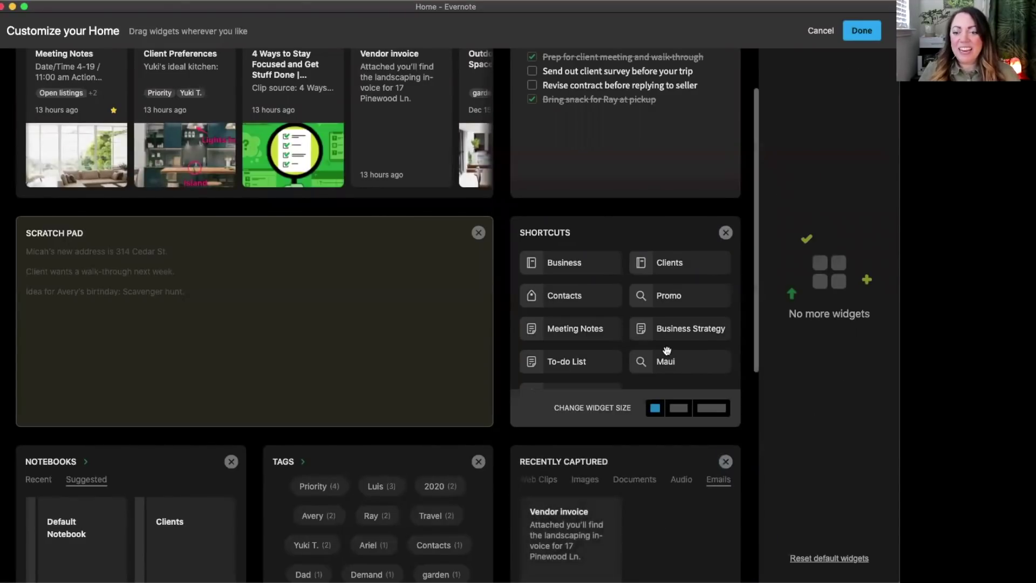
scroll(667, 351, down, 5)
scroll(662, 328, up, 3)
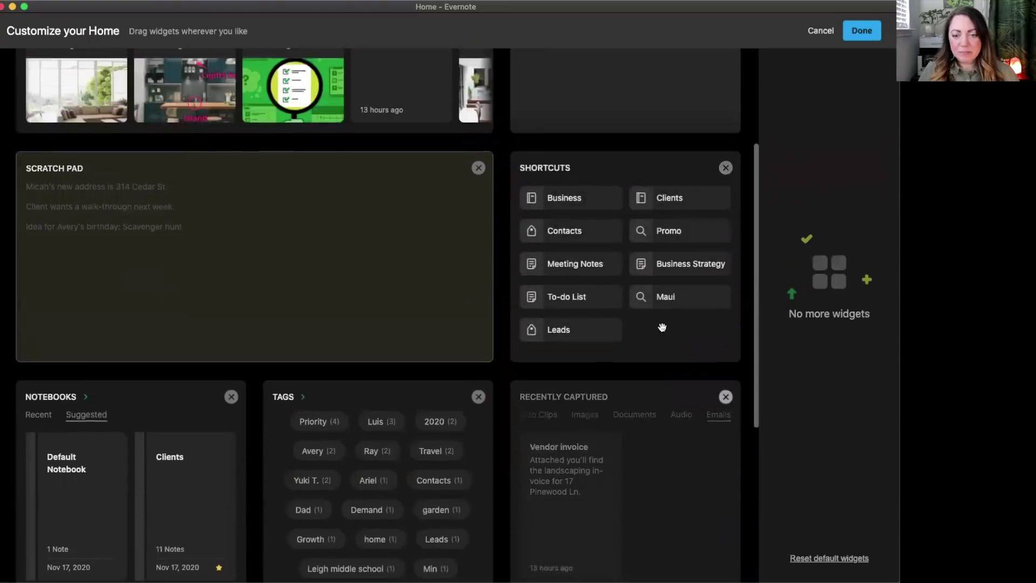
scroll(662, 328, up, 5)
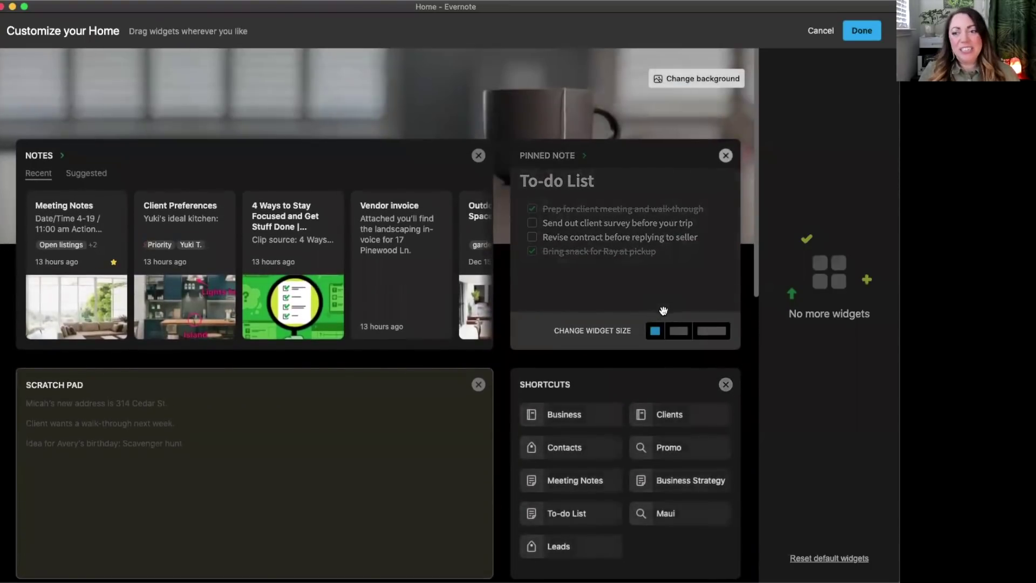
scroll(663, 311, down, 3)
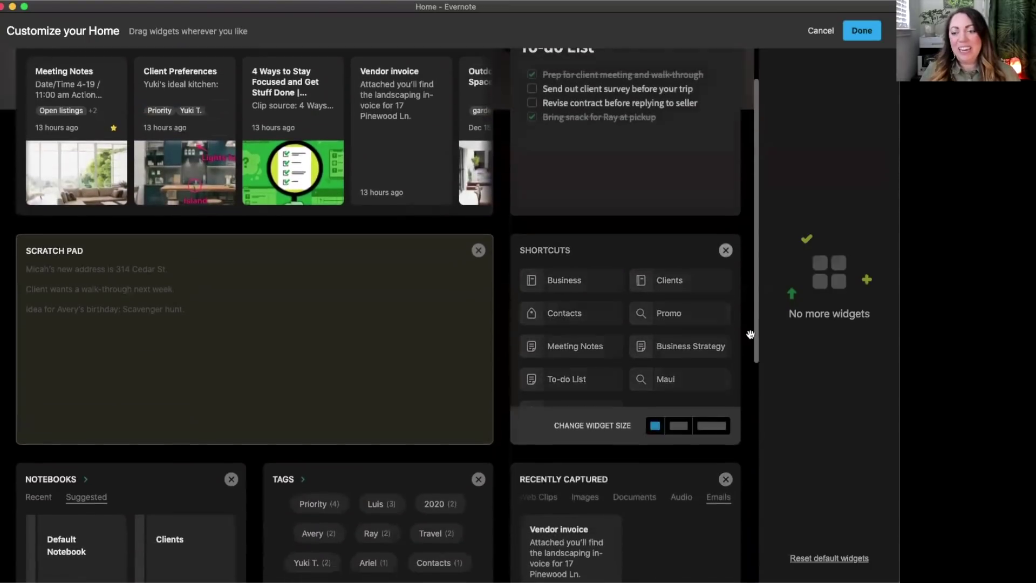
Reset the Home dashboard to its default widgets, then return to the Customize your Home editor.
click(830, 563)
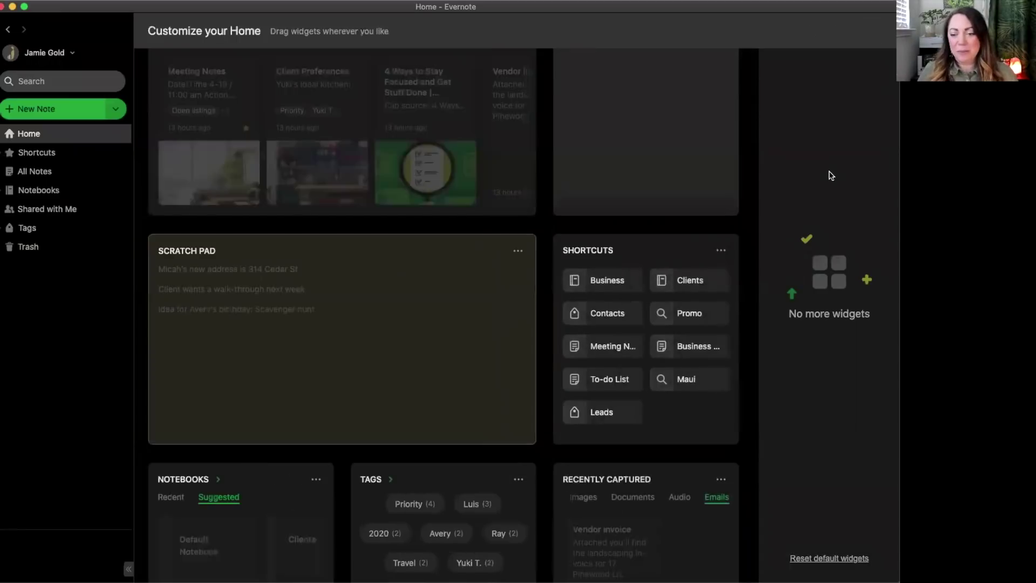
scroll(676, 171, up, 2)
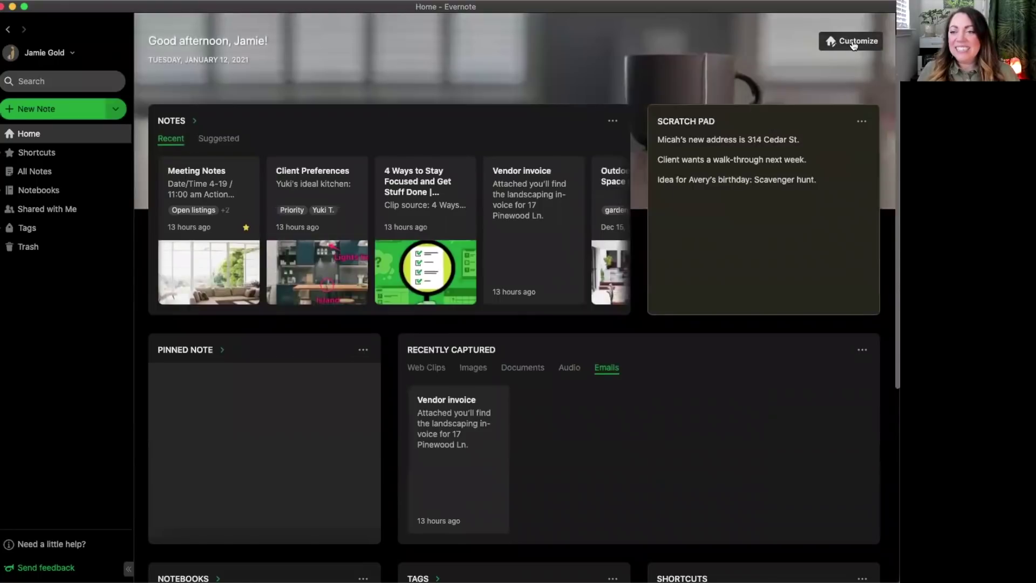
click(853, 46)
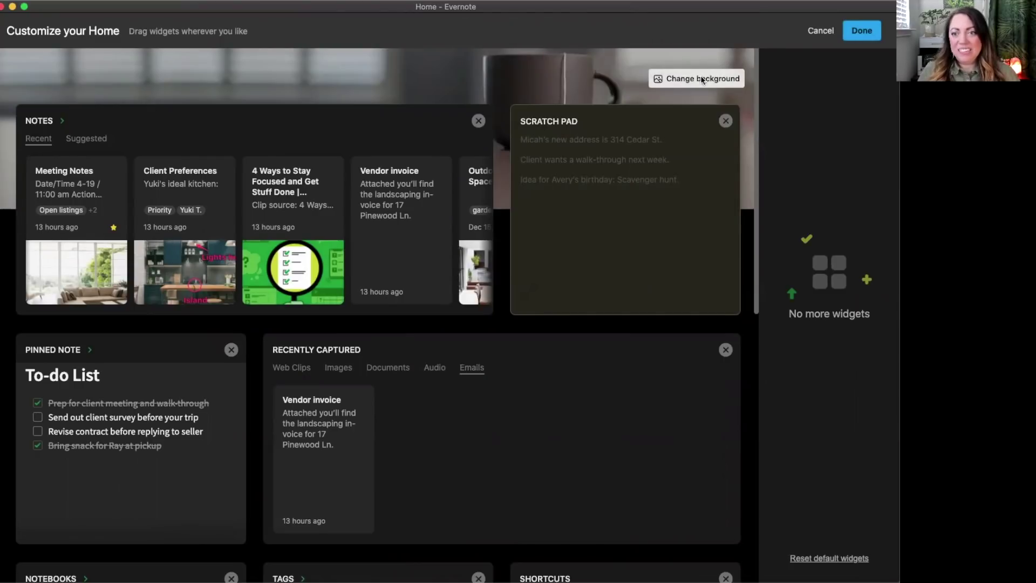
Set the Home header background to the colorful houses image from the built-in gallery.
click(700, 80)
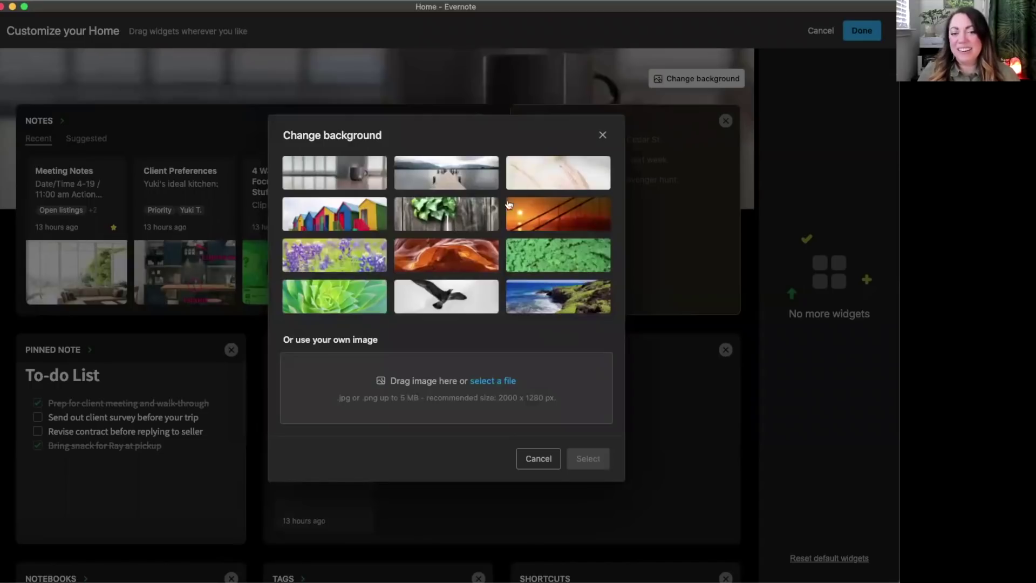
click(338, 219)
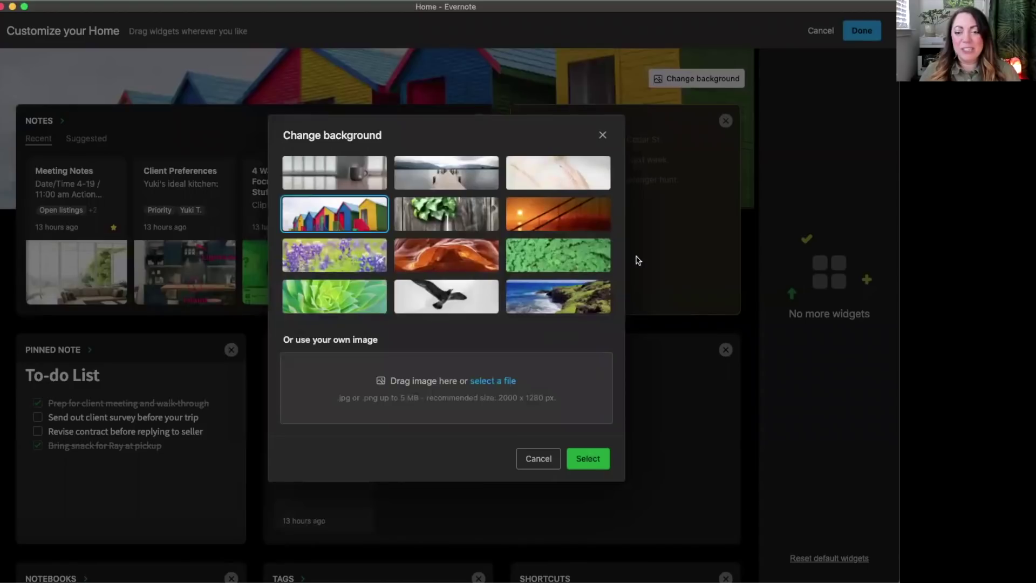
click(590, 459)
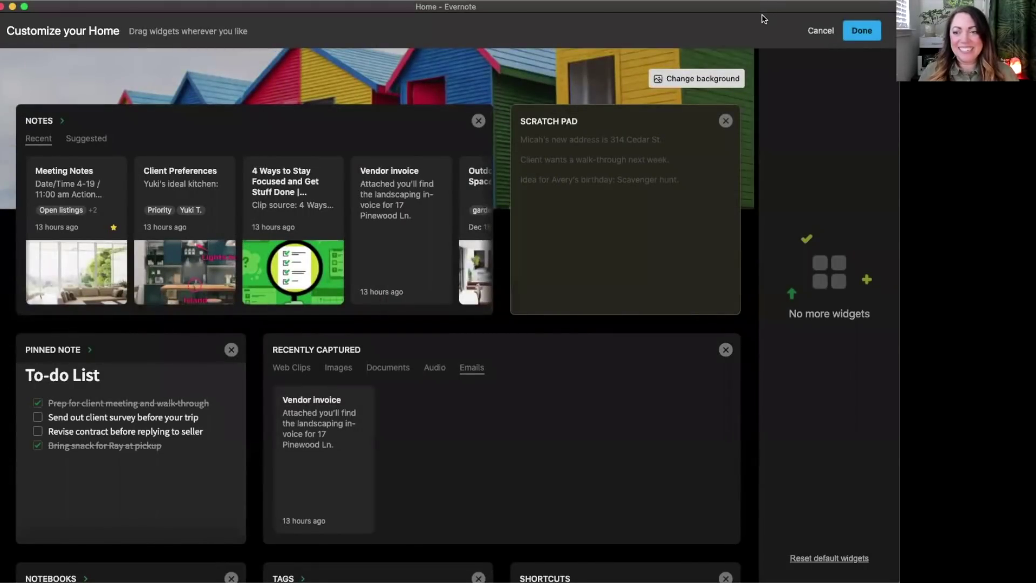
mouse_move(726, 284)
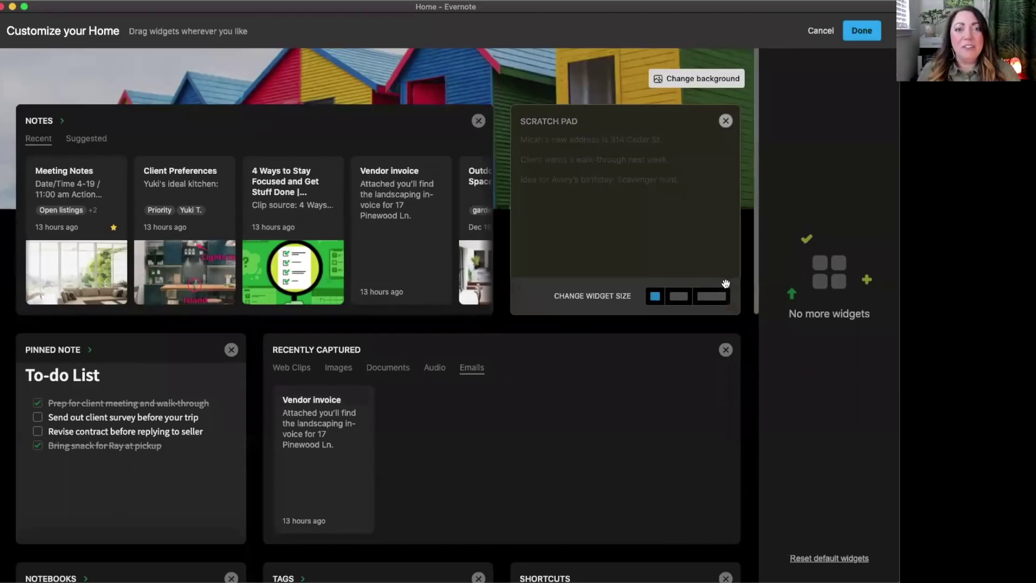
Save the Home layout and scroll the restored dashboard showing the colorful beach-huts header.
click(862, 30)
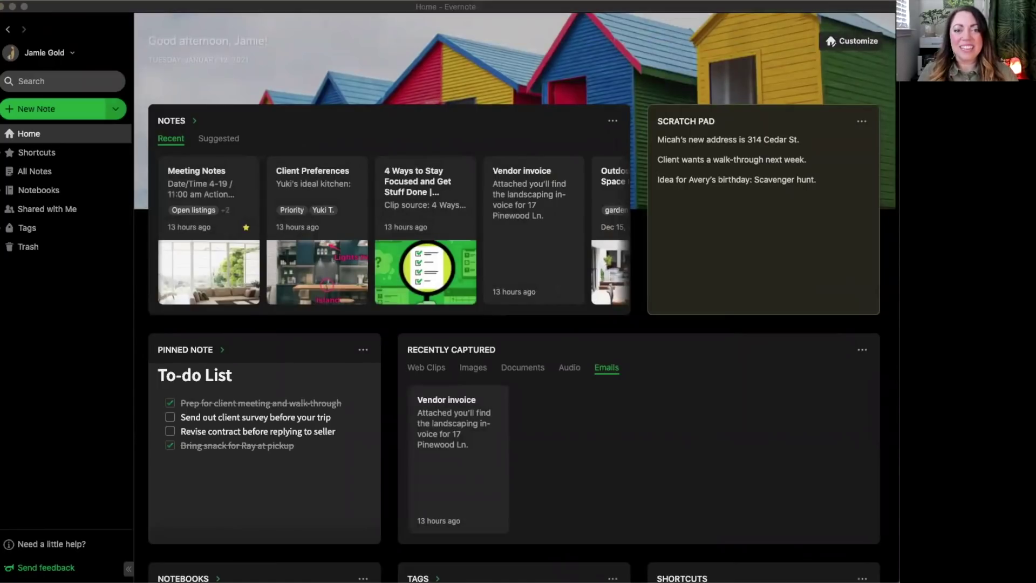
scroll(558, 142, down, 2)
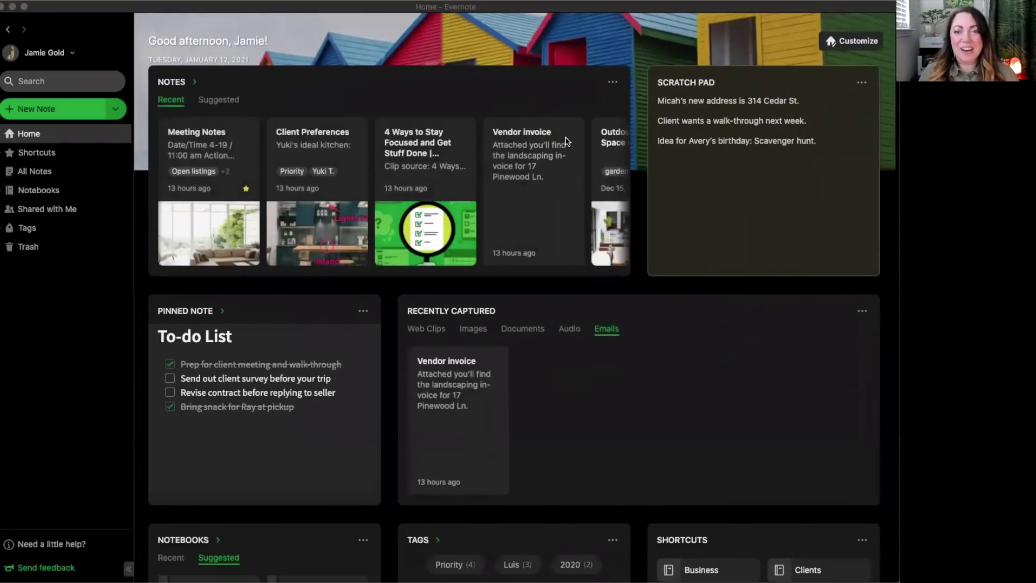